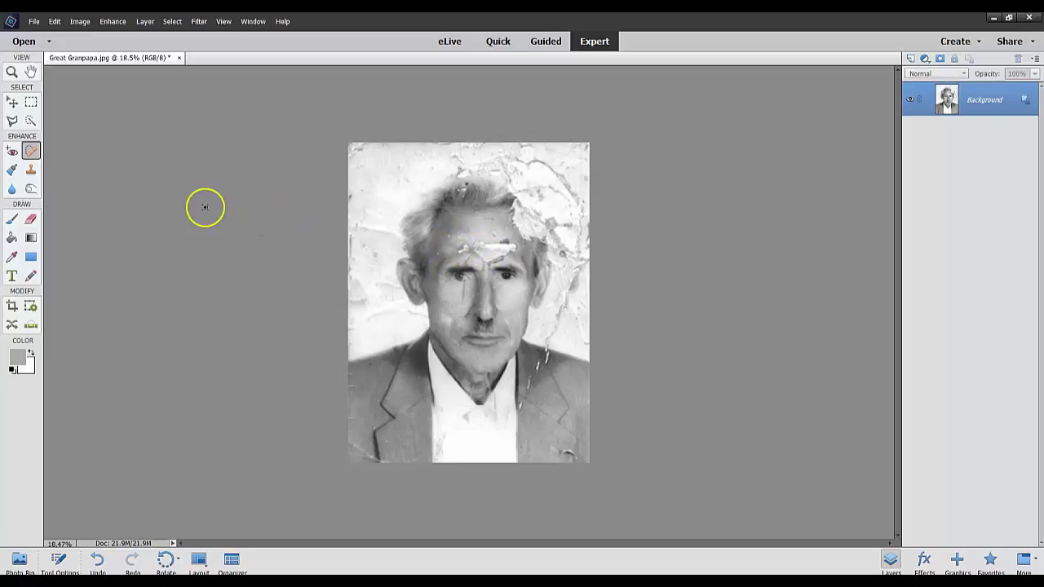
Set the Content Aware Spot Healing Brush to 89 px and heal the damage on the forehead above the man's left-hand eyebrow.
{"action": "left_click", "coordinate": [58, 560]}
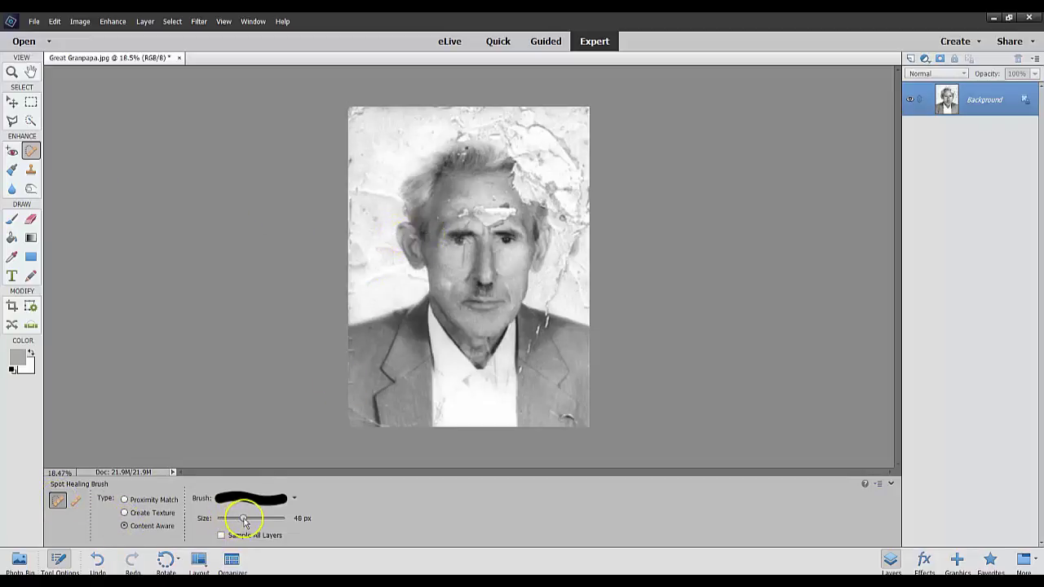
{"action": "left_click_drag", "start_coordinate": [243, 519], "coordinate": [254, 519]}
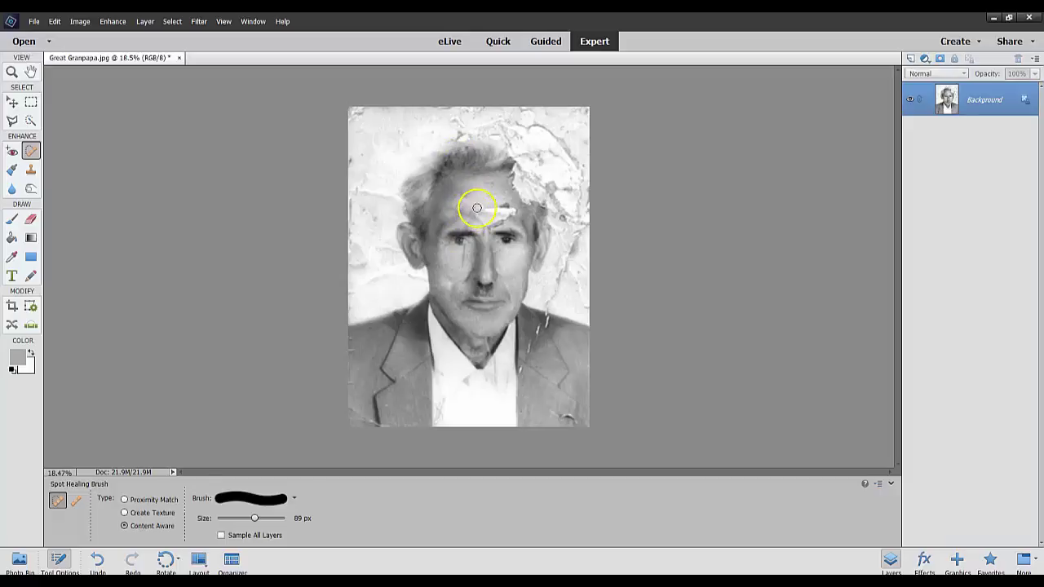
{"action": "left_click_drag", "start_coordinate": [474, 216], "coordinate": [479, 212]}
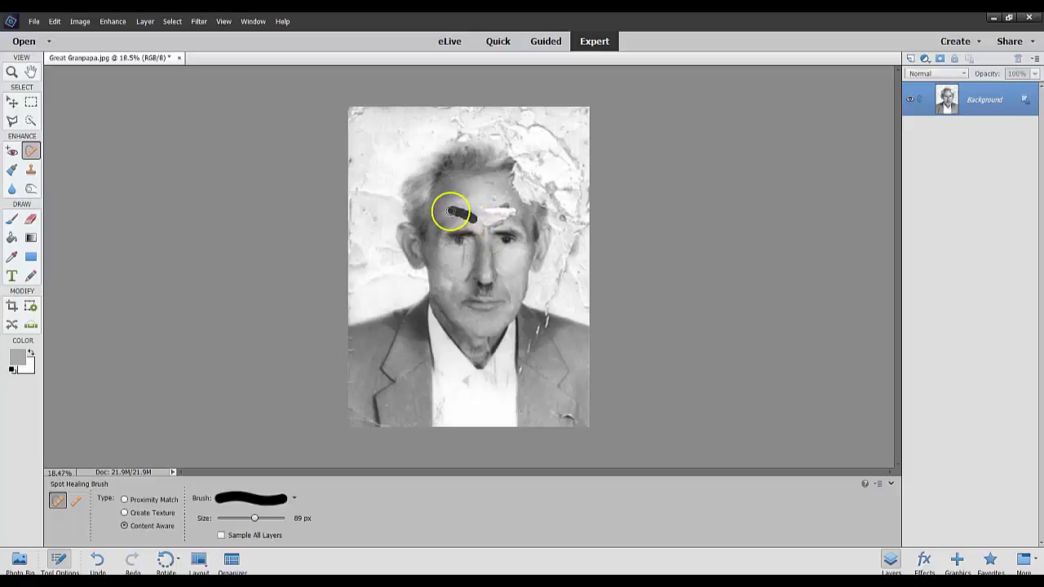
{"action": "left_click_drag", "start_coordinate": [451, 211], "coordinate": [474, 216]}
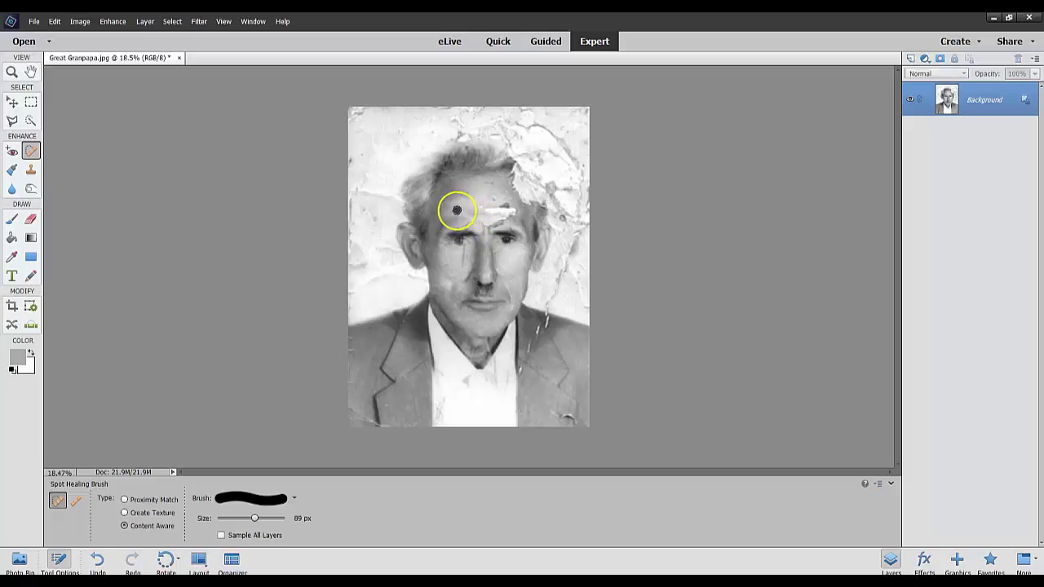
{"action": "left_click", "coordinate": [457, 210]}
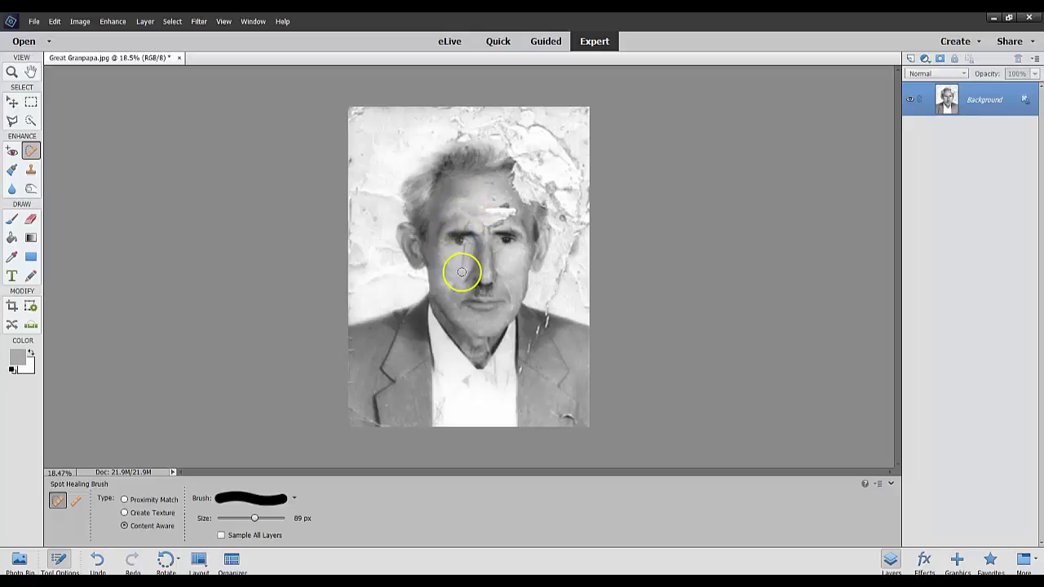
Heal the scratch and blemishes on the left-hand cheek with the Spot Healing Brush.
{"action": "mouse_move", "coordinate": [462, 271]}
{"action": "left_mouse_down"}
{"action": "mouse_move", "coordinate": [466, 250]}
{"action": "mouse_move", "coordinate": [447, 280]}
{"action": "left_mouse_up"}
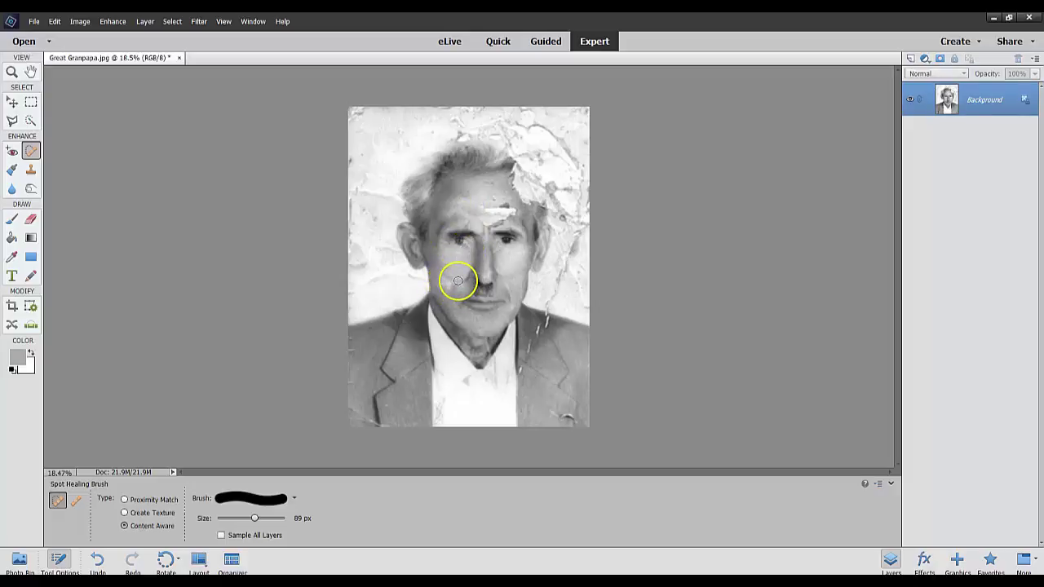
{"action": "left_click", "coordinate": [450, 289]}
{"action": "left_click", "coordinate": [448, 285]}
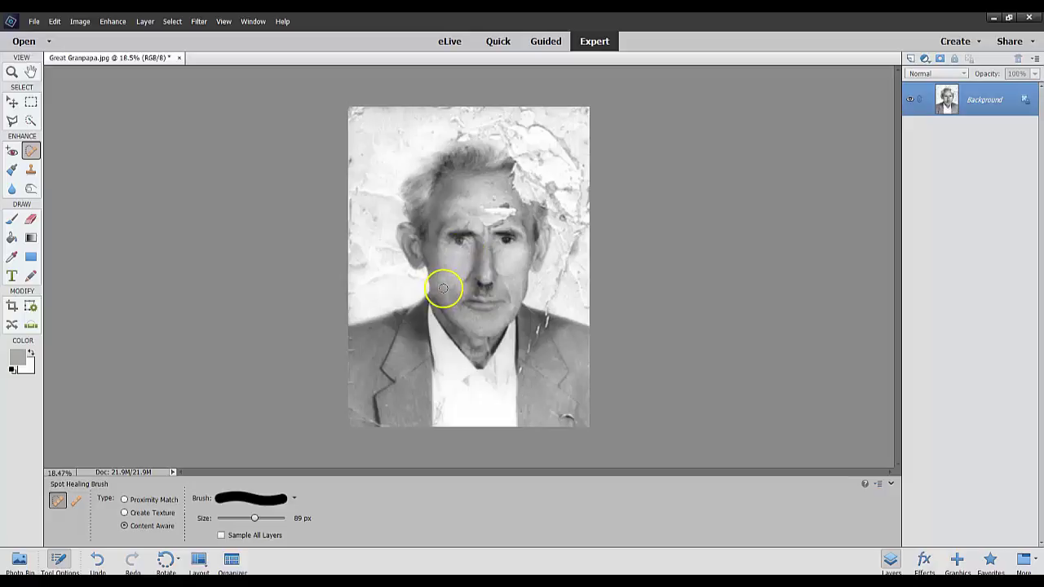
{"action": "left_click", "coordinate": [452, 290]}
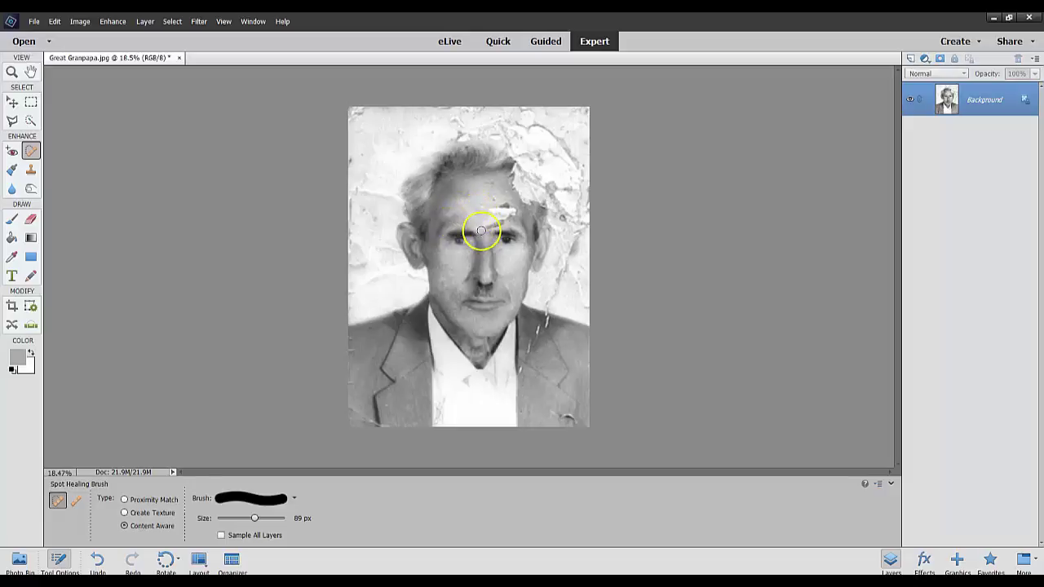
Heal the remaining spots on the forehead, beside the nose and along the left-hand jaw edge.
{"action": "mouse_move", "coordinate": [466, 196]}
{"action": "left_mouse_down"}
{"action": "mouse_move", "coordinate": [466, 182]}
{"action": "mouse_move", "coordinate": [449, 191]}
{"action": "mouse_move", "coordinate": [461, 182]}
{"action": "left_mouse_up"}
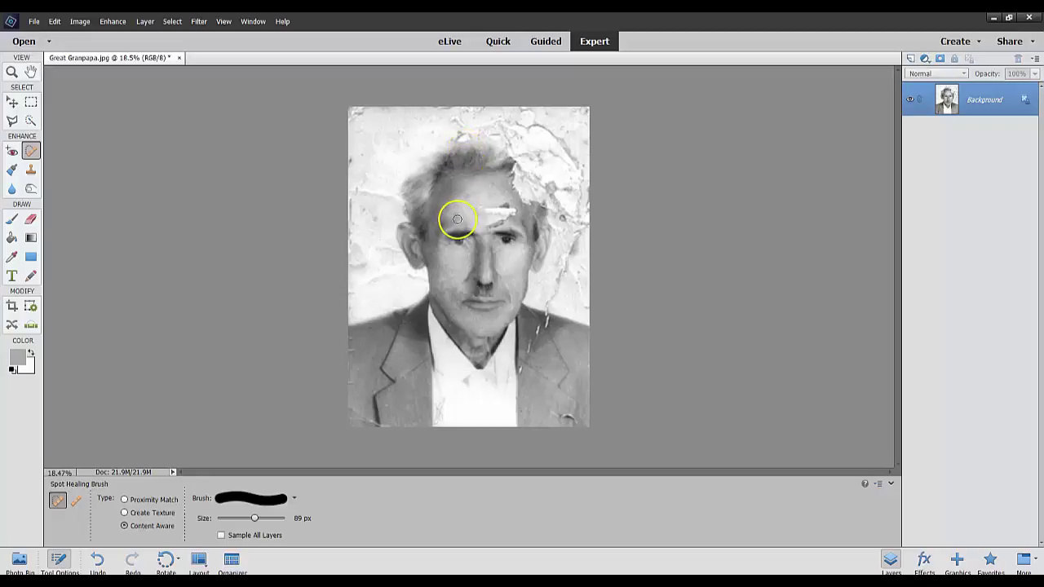
{"action": "mouse_move", "coordinate": [464, 282]}
{"action": "left_mouse_down"}
{"action": "mouse_move", "coordinate": [474, 269]}
{"action": "mouse_move", "coordinate": [469, 282]}
{"action": "left_mouse_up"}
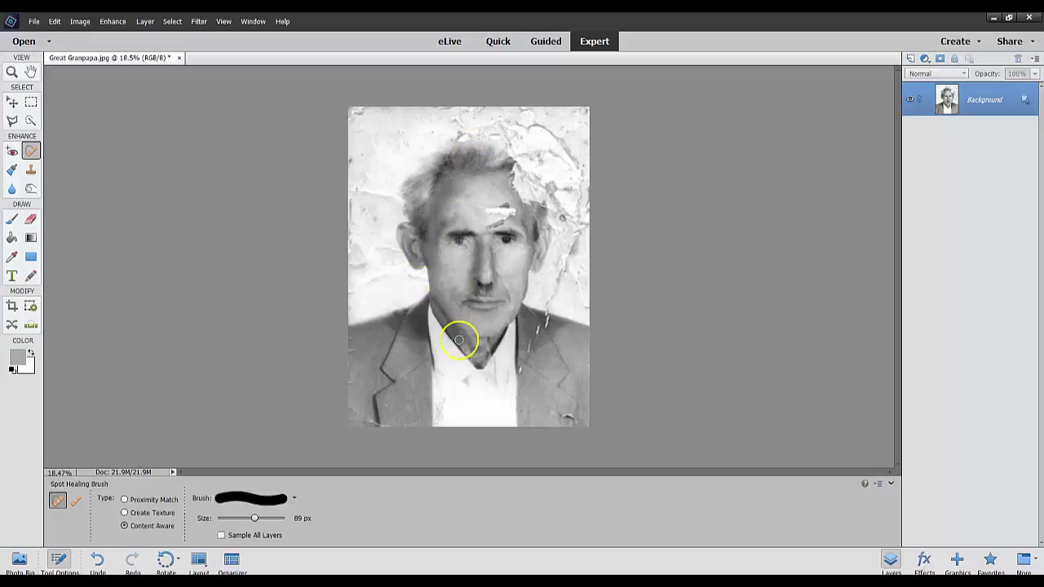
{"action": "left_click", "coordinate": [455, 332]}
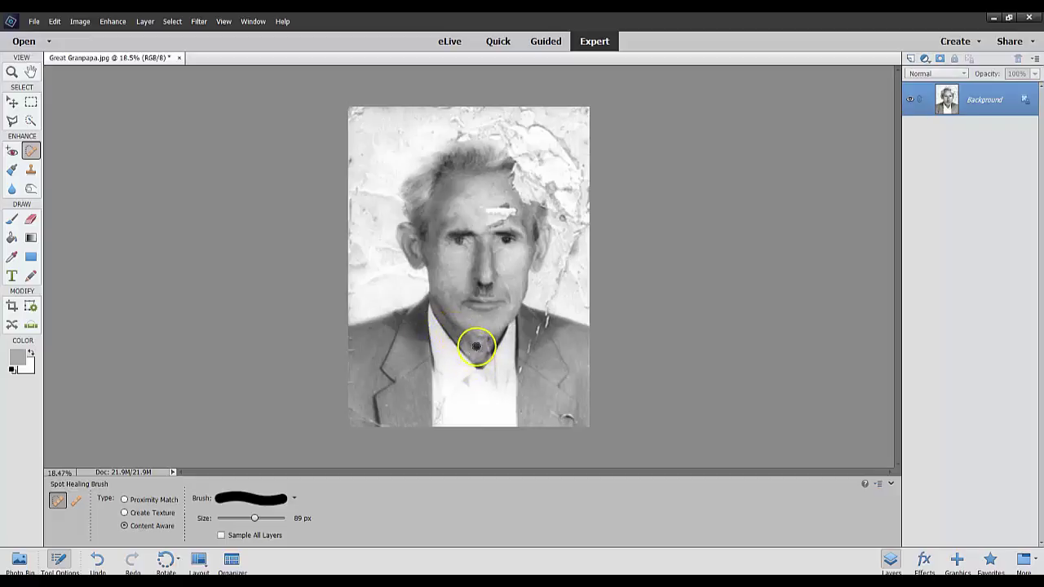
Switch the Spot Healing Brush to Create Texture at 97 px and smooth the left-hand part of the forehead and temple.
{"action": "left_click", "coordinate": [125, 513]}
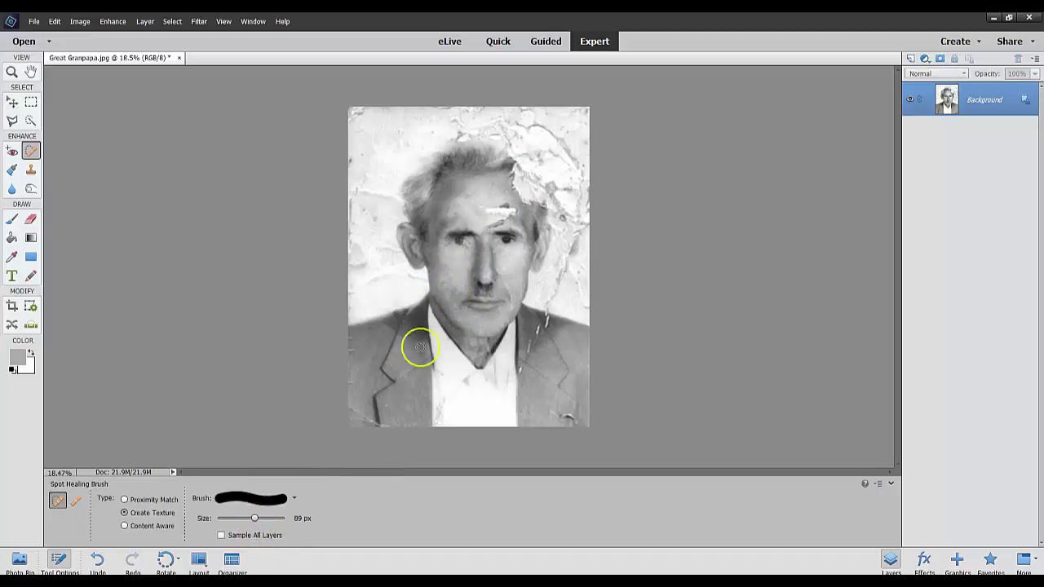
{"action": "left_click_drag", "start_coordinate": [256, 520], "coordinate": [257, 522]}
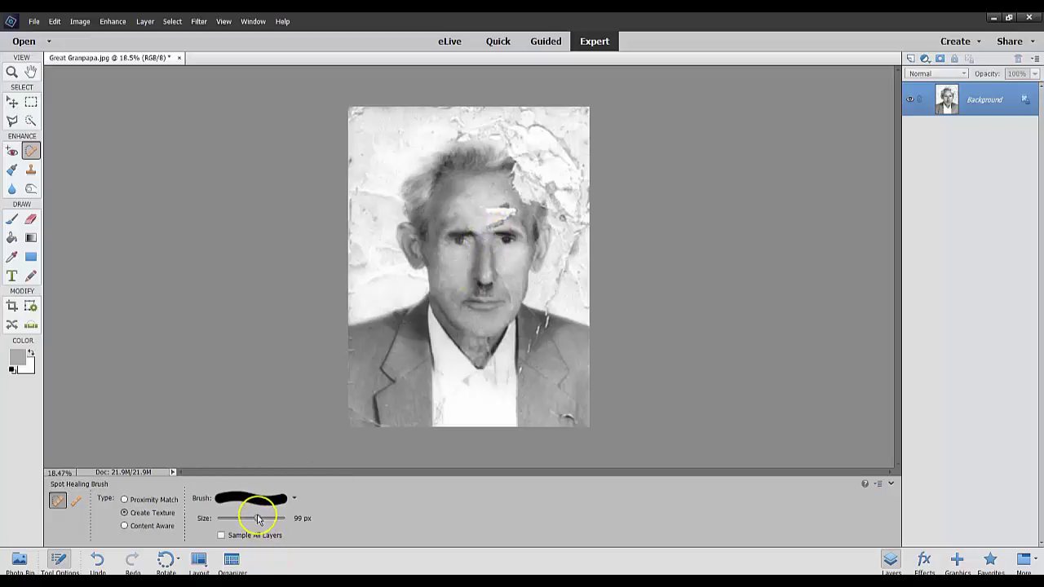
{"action": "left_click_drag", "start_coordinate": [258, 519], "coordinate": [256, 519]}
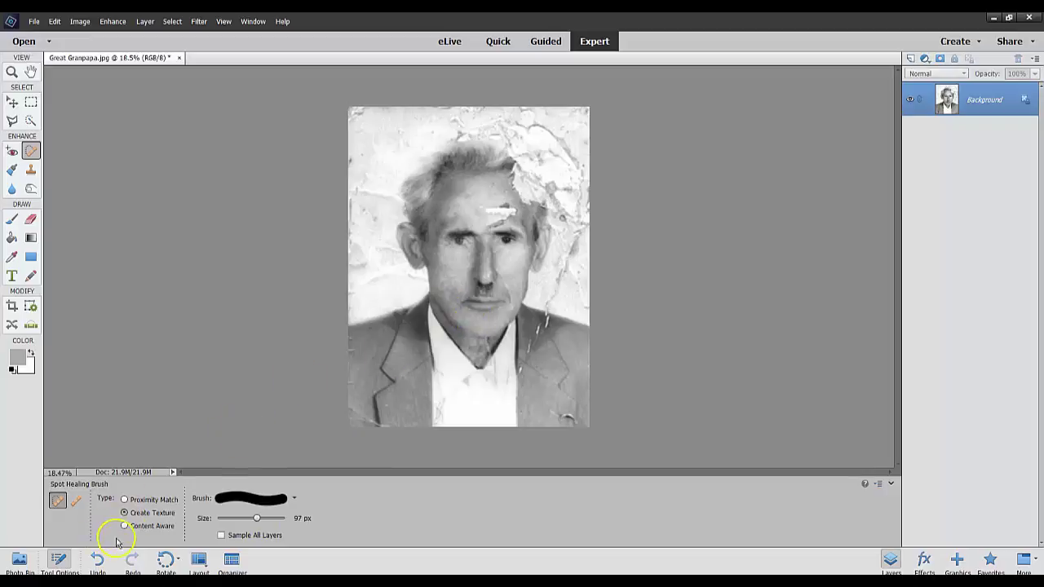
{"action": "left_click", "coordinate": [464, 217]}
{"action": "mouse_move", "coordinate": [497, 181]}
{"action": "left_mouse_down"}
{"action": "mouse_move", "coordinate": [456, 193]}
{"action": "mouse_move", "coordinate": [460, 179]}
{"action": "mouse_move", "coordinate": [445, 214]}
{"action": "mouse_move", "coordinate": [472, 213]}
{"action": "mouse_move", "coordinate": [482, 182]}
{"action": "mouse_move", "coordinate": [464, 205]}
{"action": "left_mouse_up"}
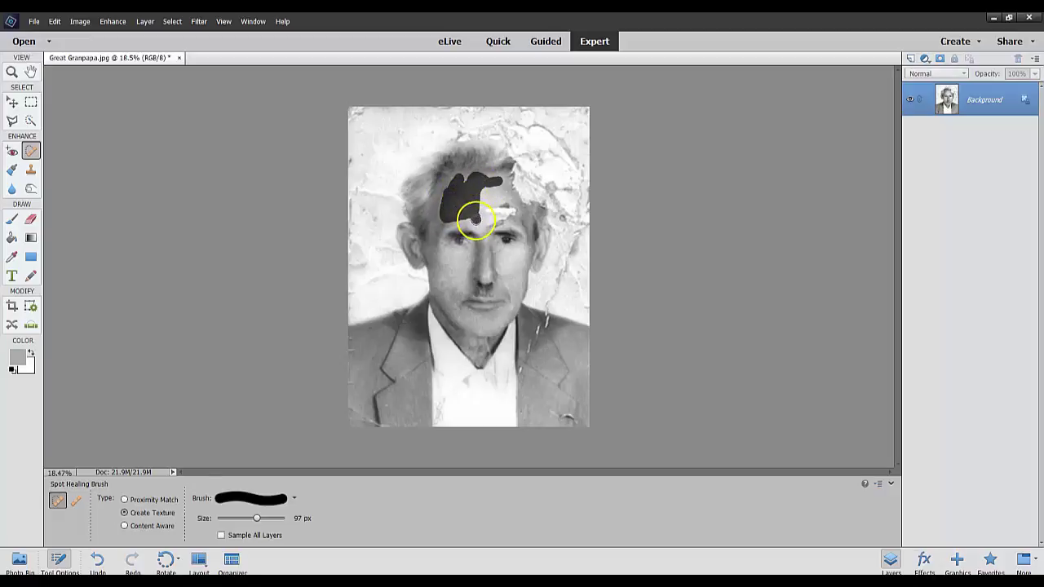
{"action": "left_click_drag", "start_coordinate": [459, 220], "coordinate": [449, 214]}
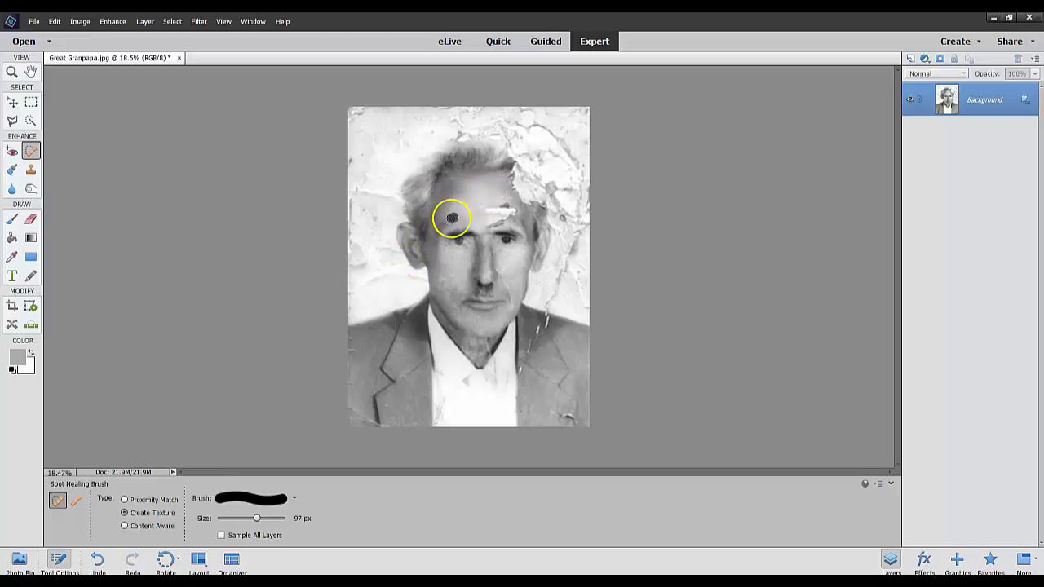
{"action": "left_click_drag", "start_coordinate": [452, 218], "coordinate": [420, 255]}
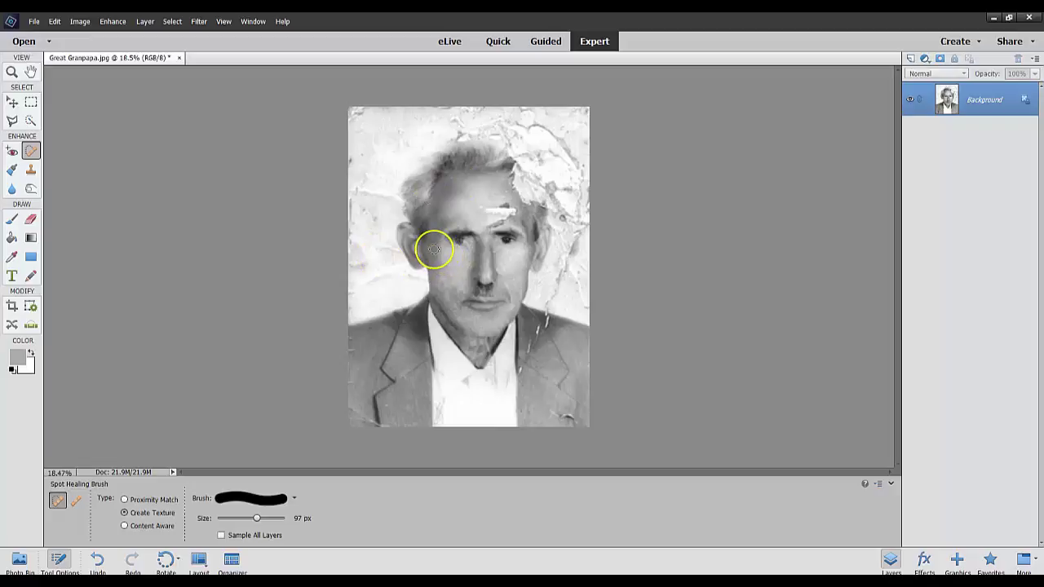
Smooth the skin on the left-hand cheek, the jaw and the nose with the Create Texture healing brush.
{"action": "mouse_move", "coordinate": [436, 249]}
{"action": "left_mouse_down"}
{"action": "mouse_move", "coordinate": [472, 255]}
{"action": "mouse_move", "coordinate": [464, 269]}
{"action": "mouse_move", "coordinate": [445, 250]}
{"action": "mouse_move", "coordinate": [443, 284]}
{"action": "mouse_move", "coordinate": [451, 265]}
{"action": "left_mouse_up"}
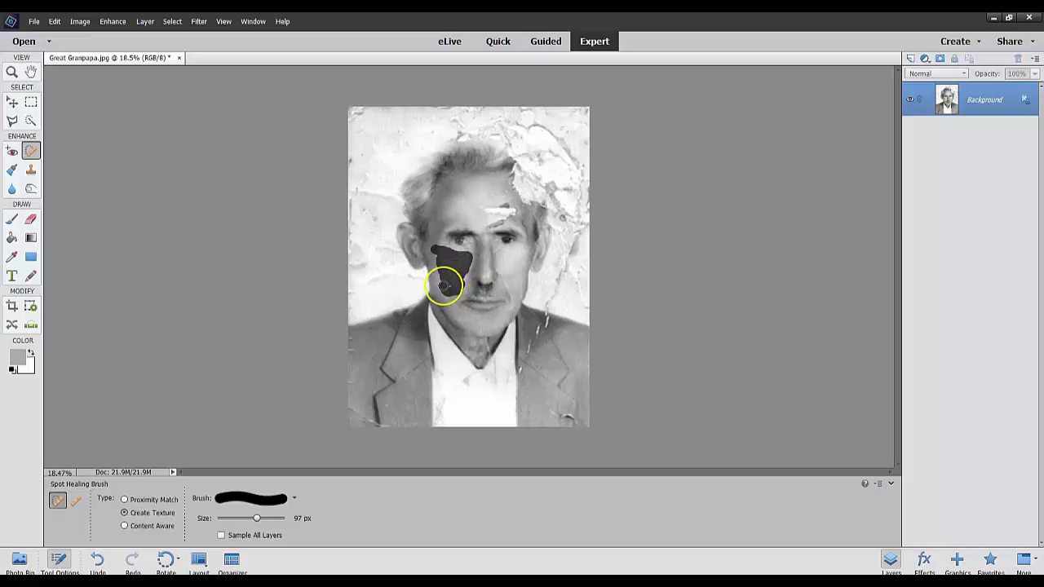
{"action": "left_click_drag", "start_coordinate": [471, 281], "coordinate": [451, 291]}
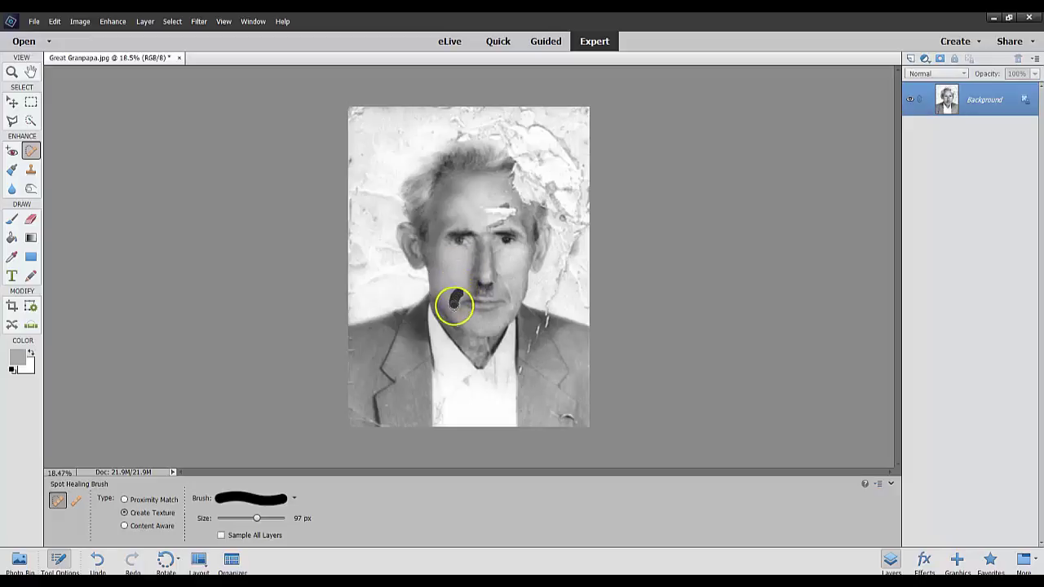
{"action": "mouse_move", "coordinate": [449, 308]}
{"action": "left_mouse_down"}
{"action": "mouse_move", "coordinate": [478, 322]}
{"action": "mouse_move", "coordinate": [462, 321]}
{"action": "left_mouse_up"}
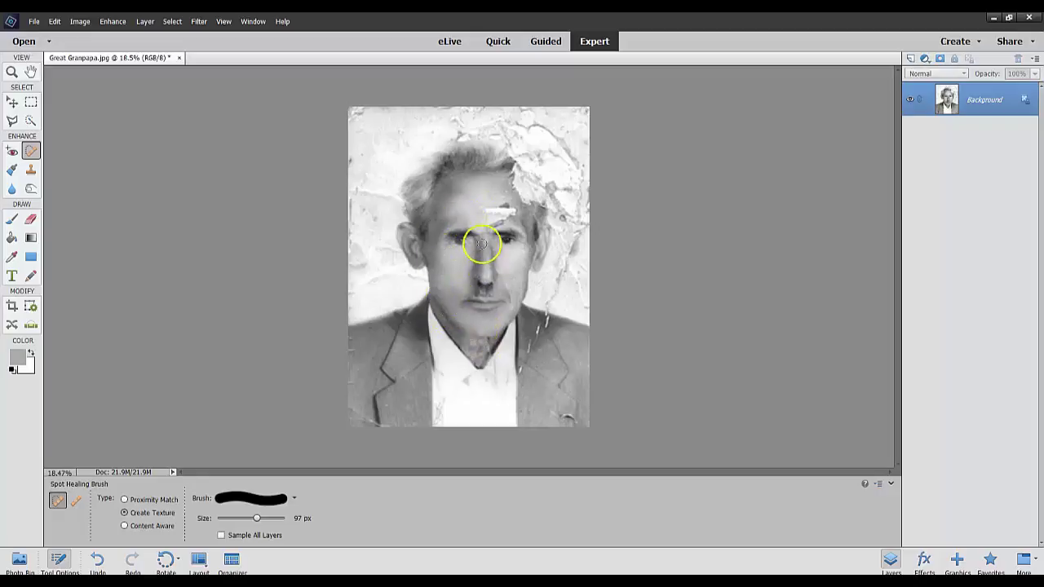
{"action": "left_click_drag", "start_coordinate": [484, 239], "coordinate": [480, 276]}
Duplicate the Background layer and select the backdrop above and left of the head with a 28 px Quick Selection brush, excluding the hair.
{"action": "key", "text": "ctrl+j"}
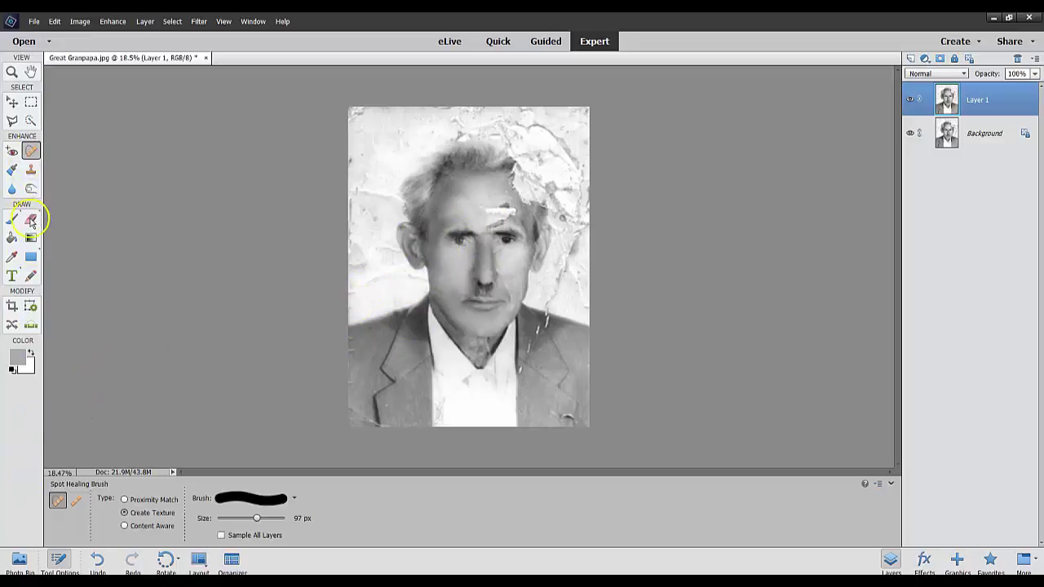
{"action": "left_click", "coordinate": [29, 121]}
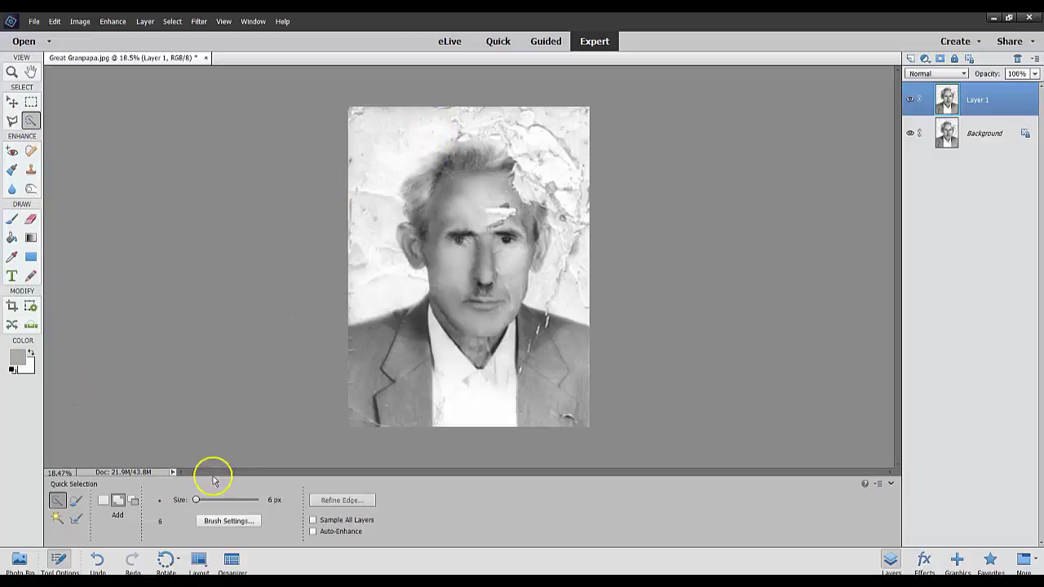
{"action": "left_click_drag", "start_coordinate": [193, 501], "coordinate": [209, 503]}
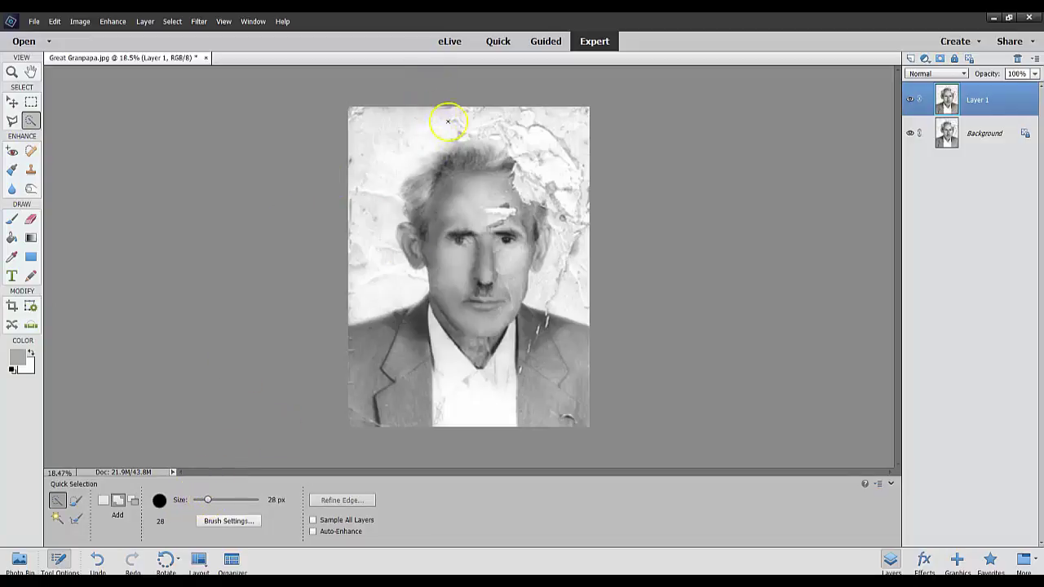
{"action": "left_click_drag", "start_coordinate": [458, 119], "coordinate": [382, 146]}
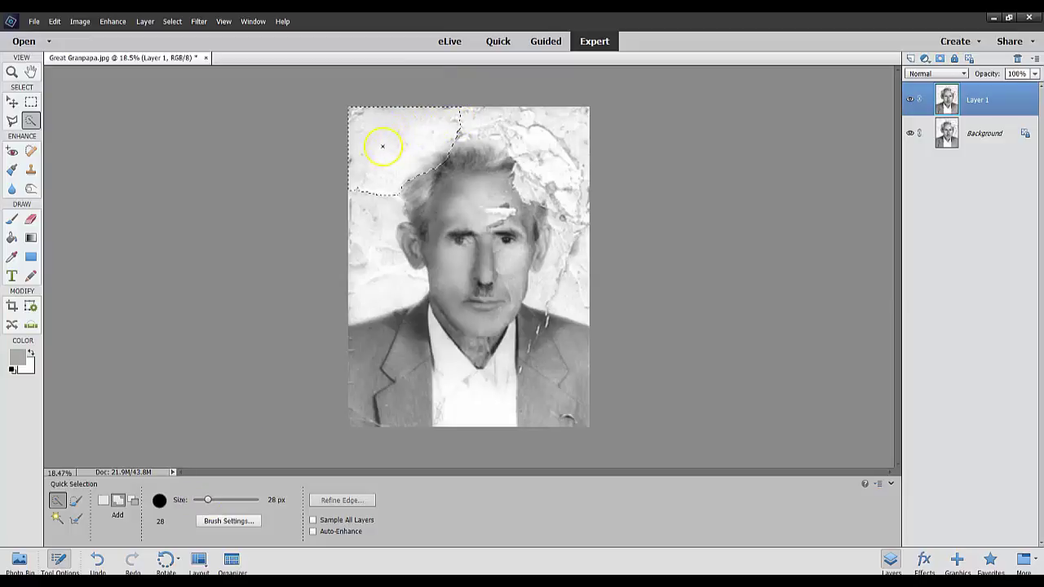
{"action": "left_click_drag", "start_coordinate": [371, 208], "coordinate": [374, 272]}
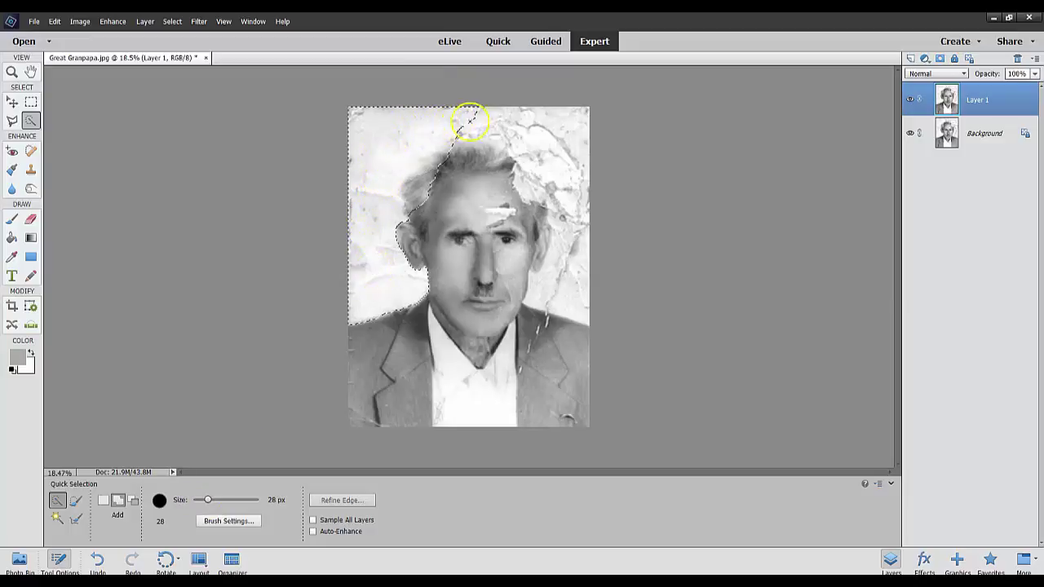
{"action": "mouse_move", "coordinate": [505, 129]}
{"action": "left_mouse_down"}
{"action": "mouse_move", "coordinate": [493, 138]}
{"action": "mouse_move", "coordinate": [535, 142]}
{"action": "left_mouse_up"}
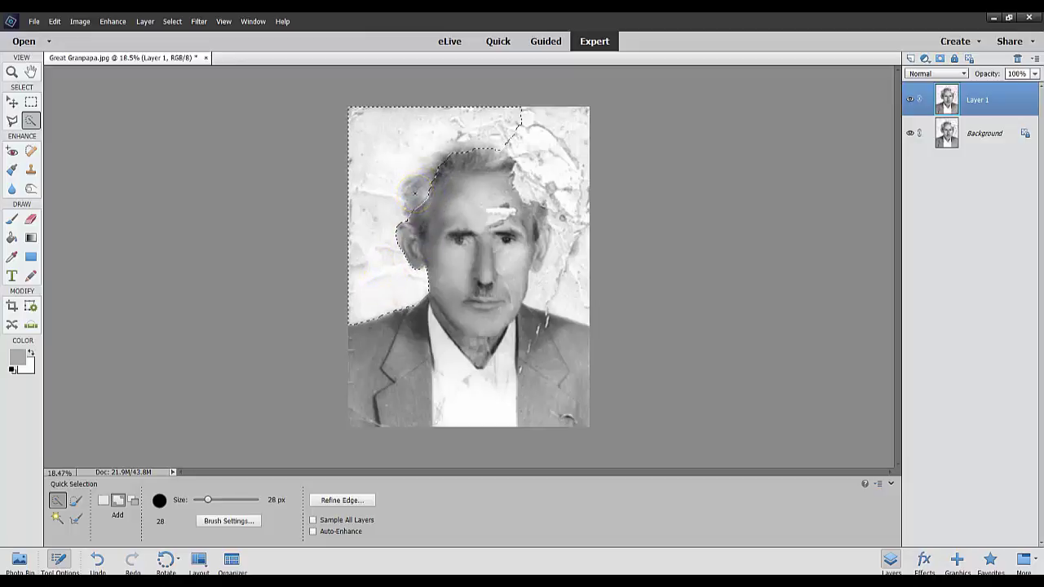
{"action": "left_click", "coordinate": [414, 214], "text": "alt"}
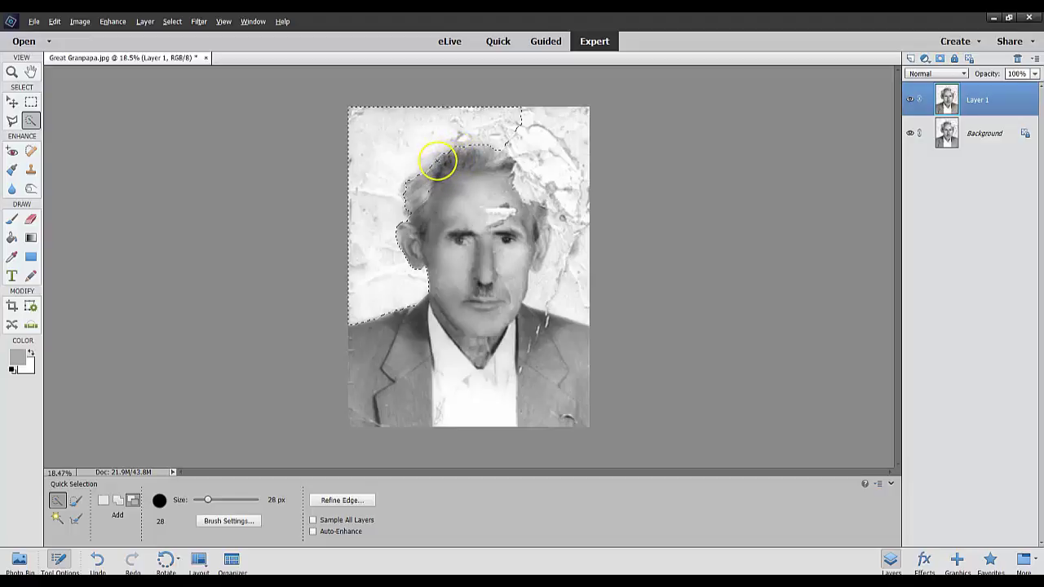
{"action": "key", "text": "alt"}
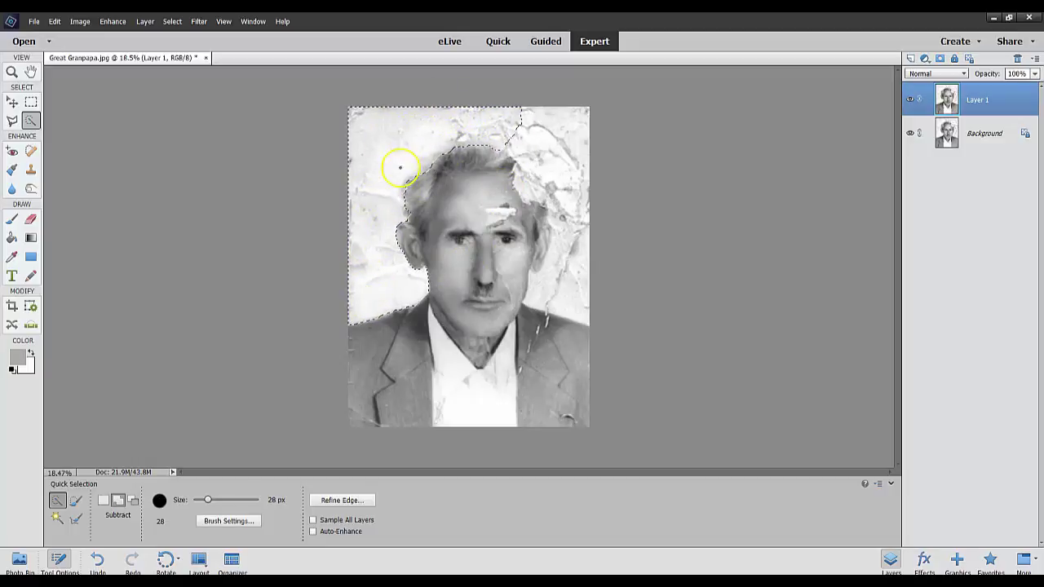
Refine the selection edge with Smart Radius at 2.0 px, brushing along the hairline and outputting to Selection.
{"action": "left_click", "coordinate": [338, 501]}
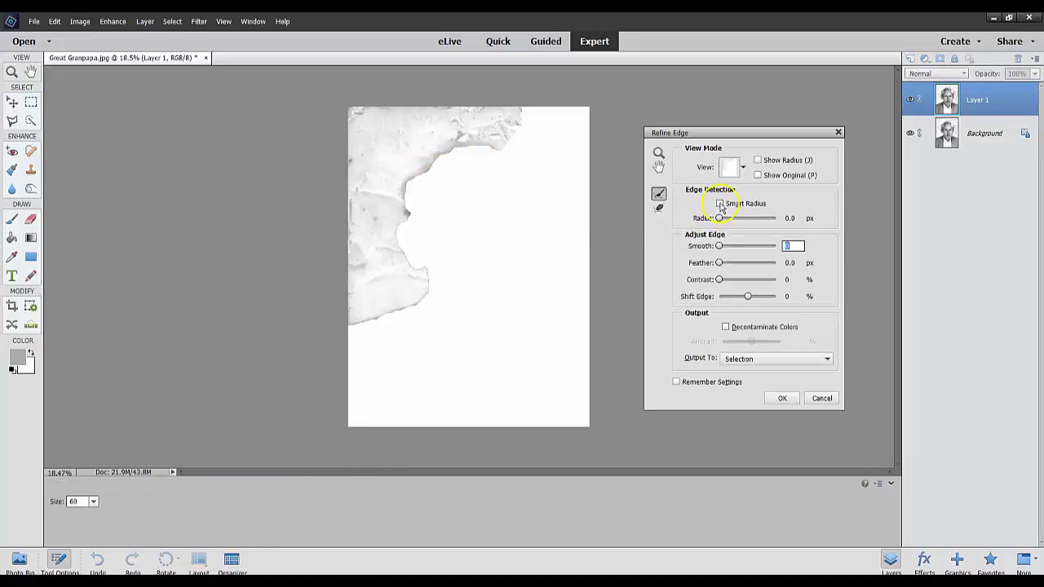
{"action": "left_click", "coordinate": [721, 205]}
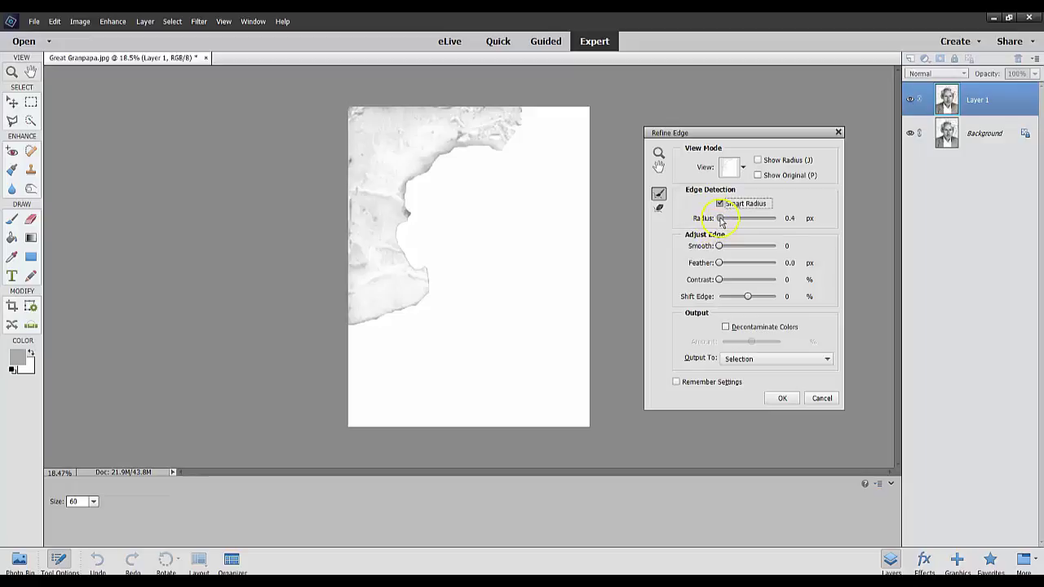
{"action": "left_click_drag", "start_coordinate": [721, 218], "coordinate": [727, 220]}
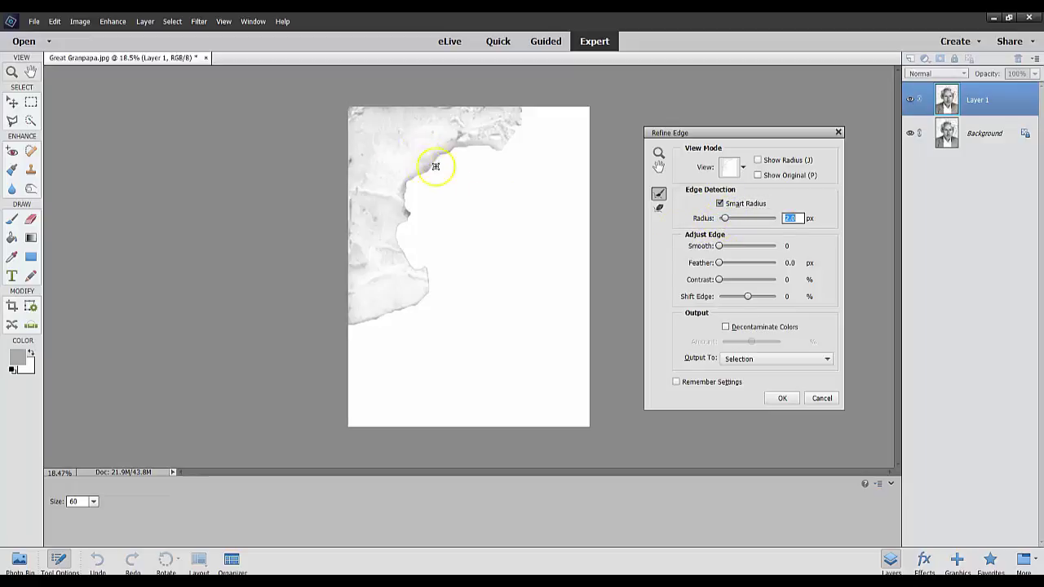
{"action": "left_click_drag", "start_coordinate": [497, 151], "coordinate": [445, 153]}
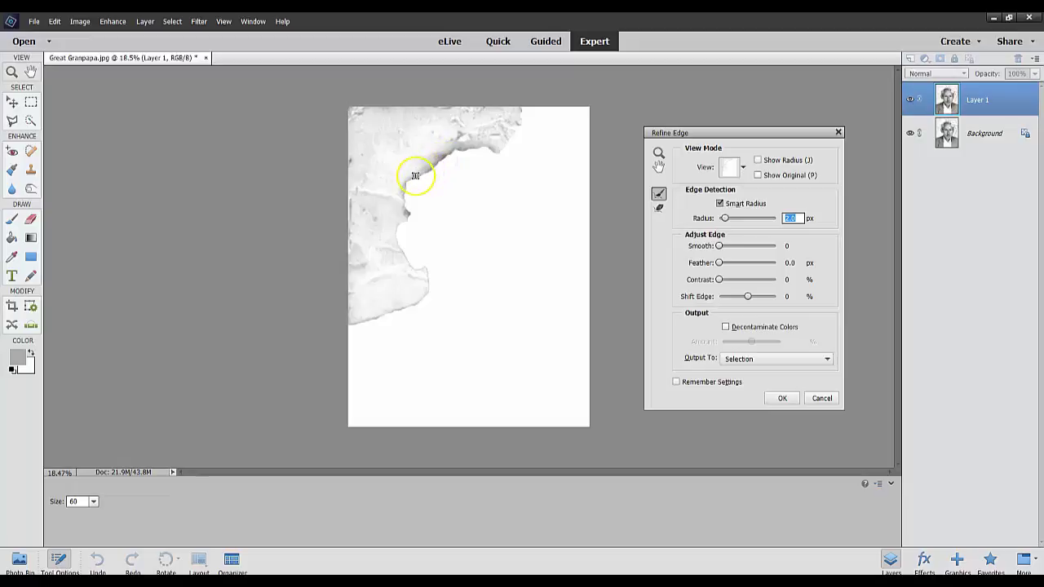
{"action": "mouse_move", "coordinate": [413, 179]}
{"action": "left_mouse_down"}
{"action": "mouse_move", "coordinate": [402, 203]}
{"action": "mouse_move", "coordinate": [410, 216]}
{"action": "left_mouse_up"}
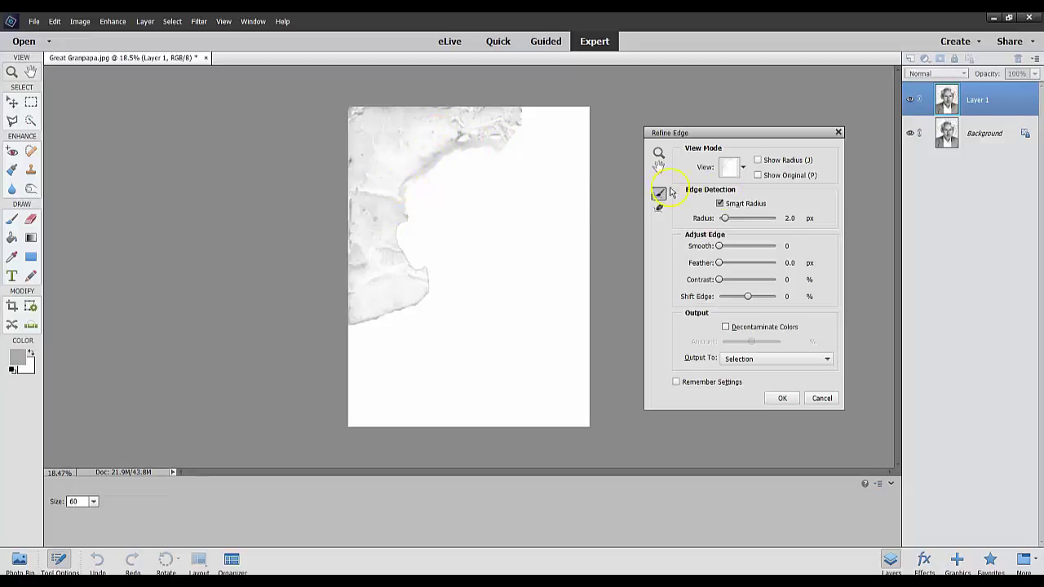
{"action": "left_click", "coordinate": [785, 399]}
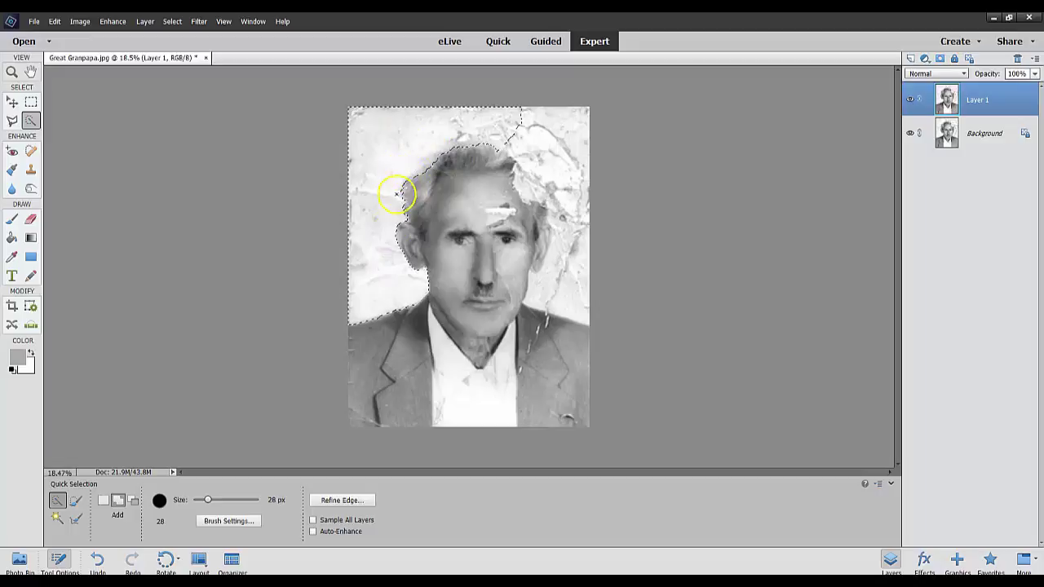
Delete the selected backdrop from Layer 1 and clear the selection, with the Background layer hidden.
{"action": "left_click", "coordinate": [56, 24]}
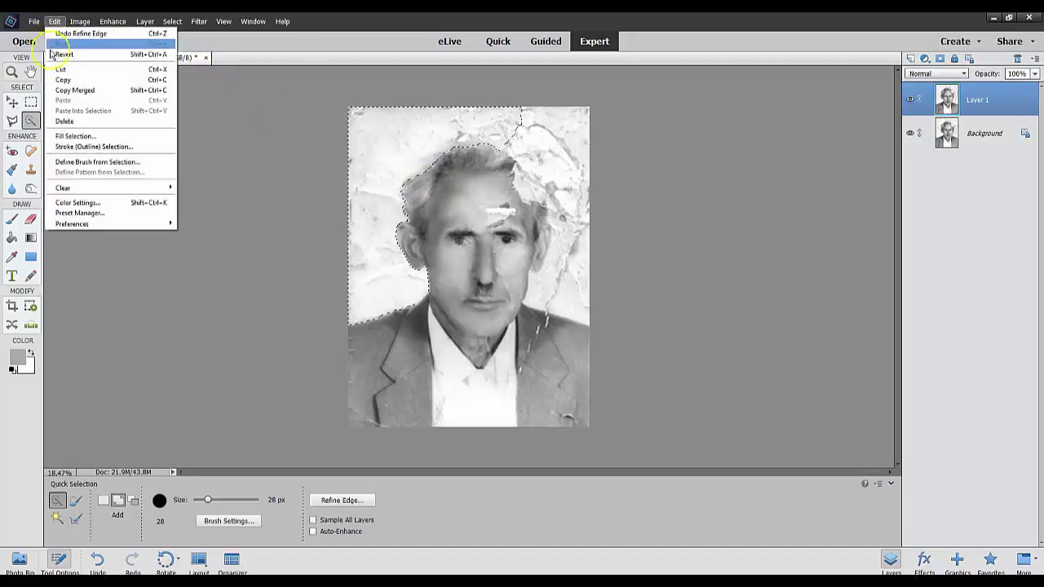
{"action": "left_click", "coordinate": [64, 121]}
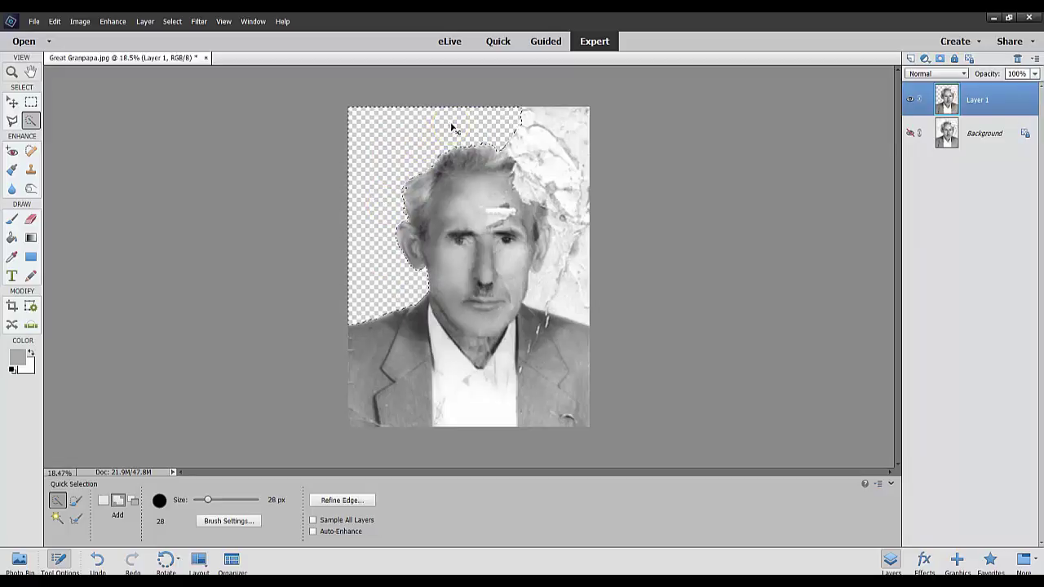
{"action": "key", "text": "ctrl+d"}
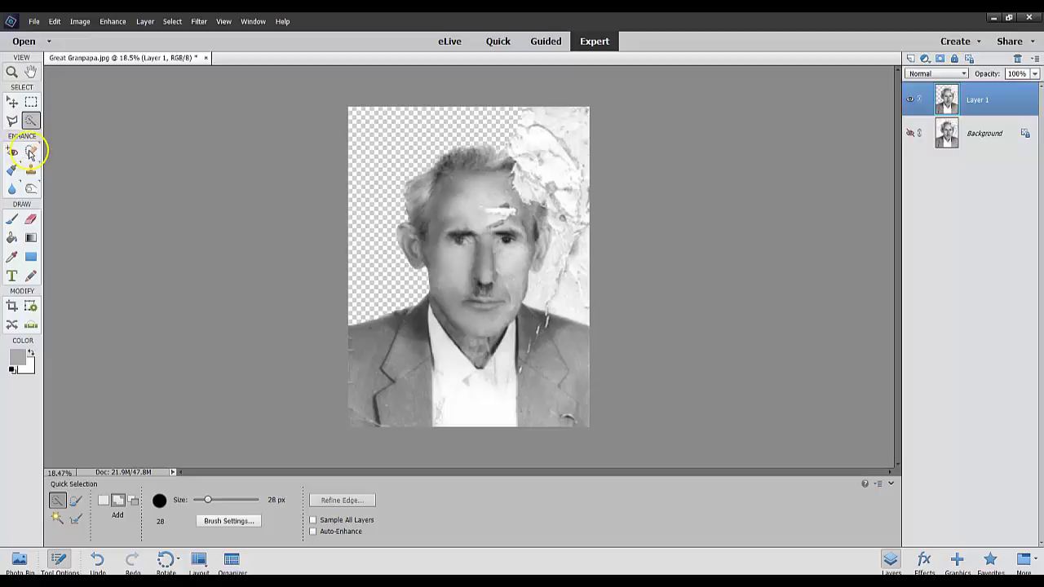
Switch the Spot Healing Brush to Content Aware at 65 px and heal the scratches on the left-hand jacket edge and the shirt.
{"action": "left_click", "coordinate": [30, 153]}
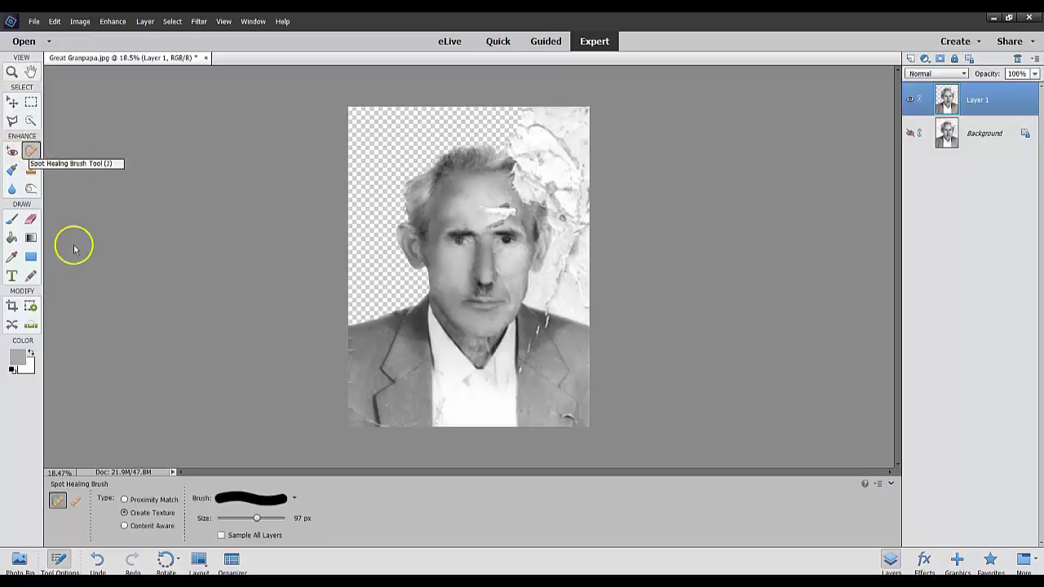
{"action": "left_click", "coordinate": [125, 526]}
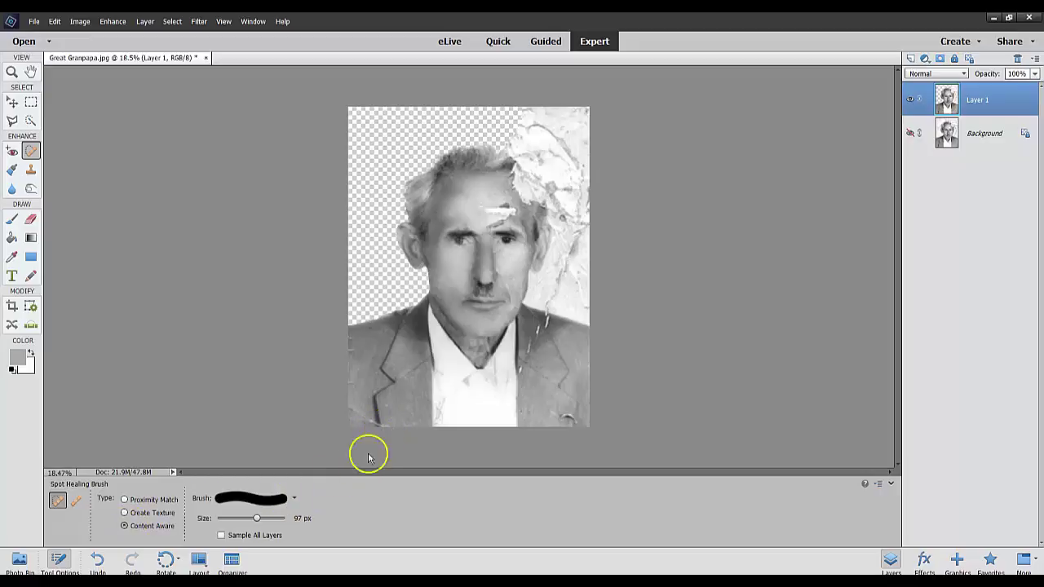
{"action": "left_click_drag", "start_coordinate": [257, 519], "coordinate": [229, 519]}
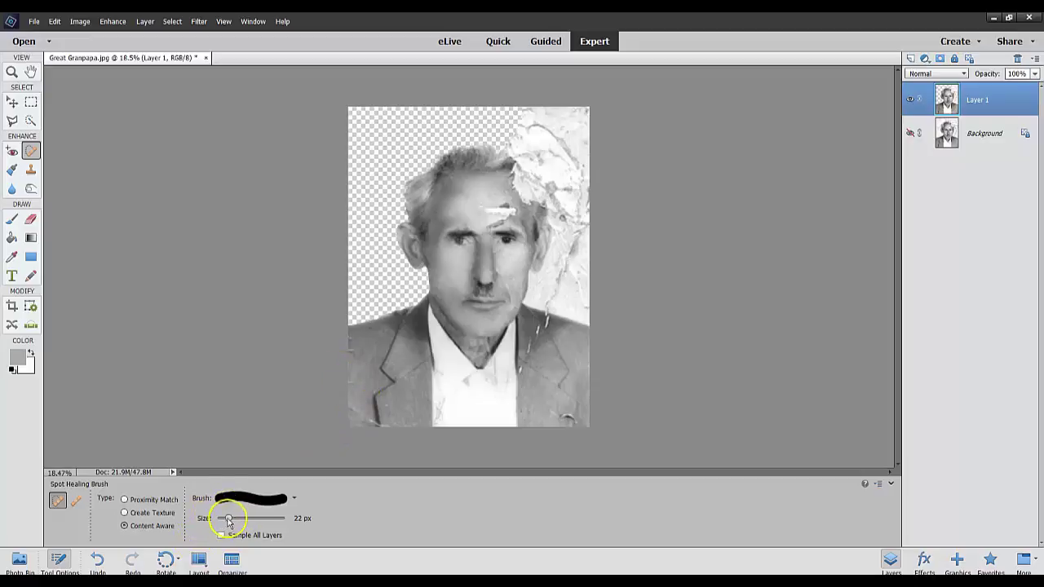
{"action": "left_click_drag", "start_coordinate": [228, 518], "coordinate": [248, 519]}
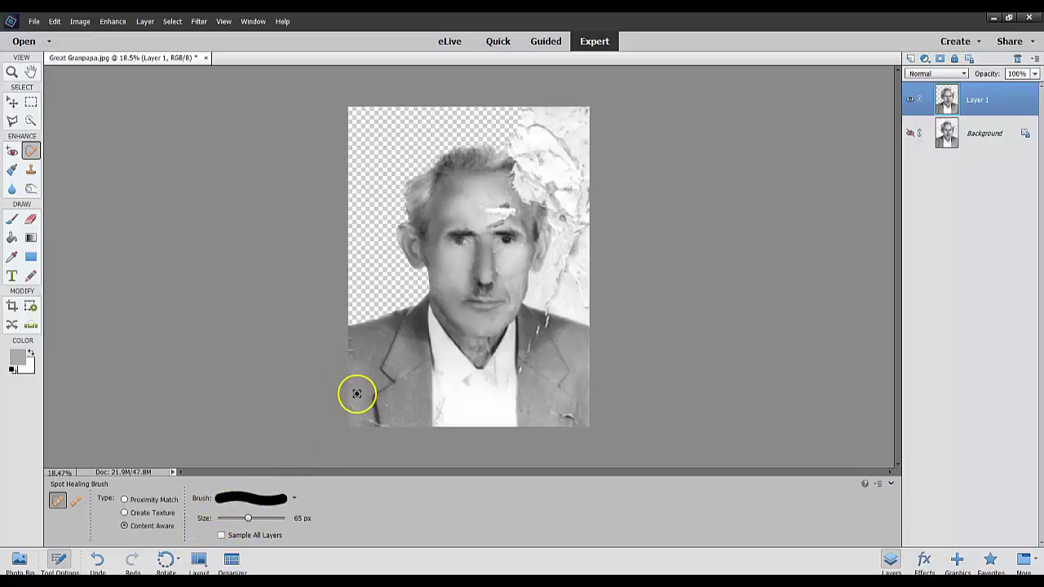
{"action": "mouse_move", "coordinate": [352, 385]}
{"action": "left_mouse_down"}
{"action": "mouse_move", "coordinate": [352, 340]}
{"action": "mouse_move", "coordinate": [347, 407]}
{"action": "mouse_move", "coordinate": [386, 428]}
{"action": "mouse_move", "coordinate": [350, 421]}
{"action": "left_mouse_up"}
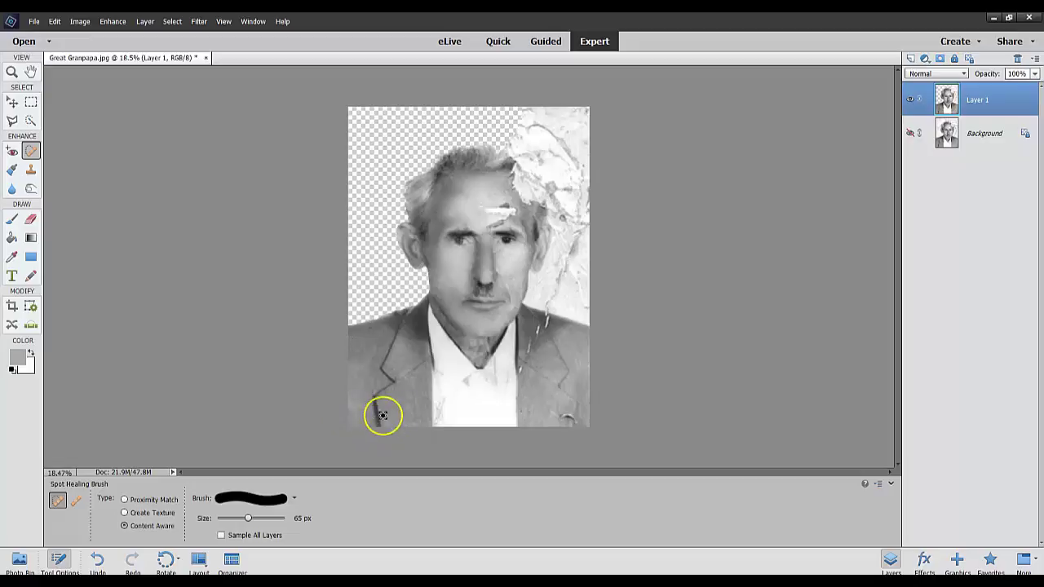
{"action": "mouse_move", "coordinate": [443, 411]}
{"action": "left_mouse_down"}
{"action": "mouse_move", "coordinate": [445, 399]}
{"action": "mouse_move", "coordinate": [446, 423]}
{"action": "mouse_move", "coordinate": [434, 414]}
{"action": "mouse_move", "coordinate": [441, 382]}
{"action": "left_mouse_up"}
Copy a rectangular selection of the portrait's left-hand half onto two stacked layers and delete Layer 1.
{"action": "left_click", "coordinate": [31, 102]}
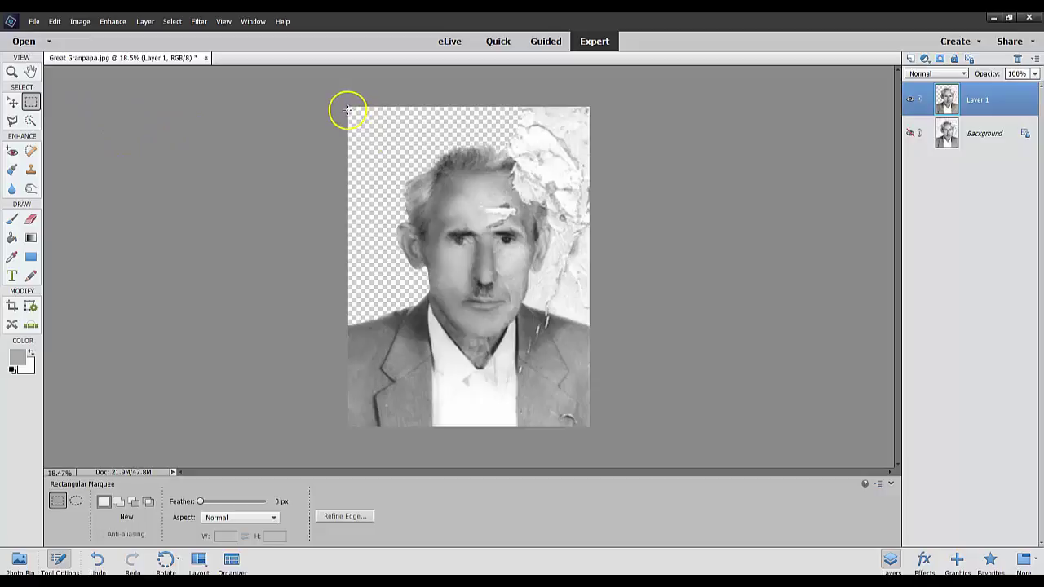
{"action": "left_click_drag", "start_coordinate": [348, 107], "coordinate": [486, 426]}
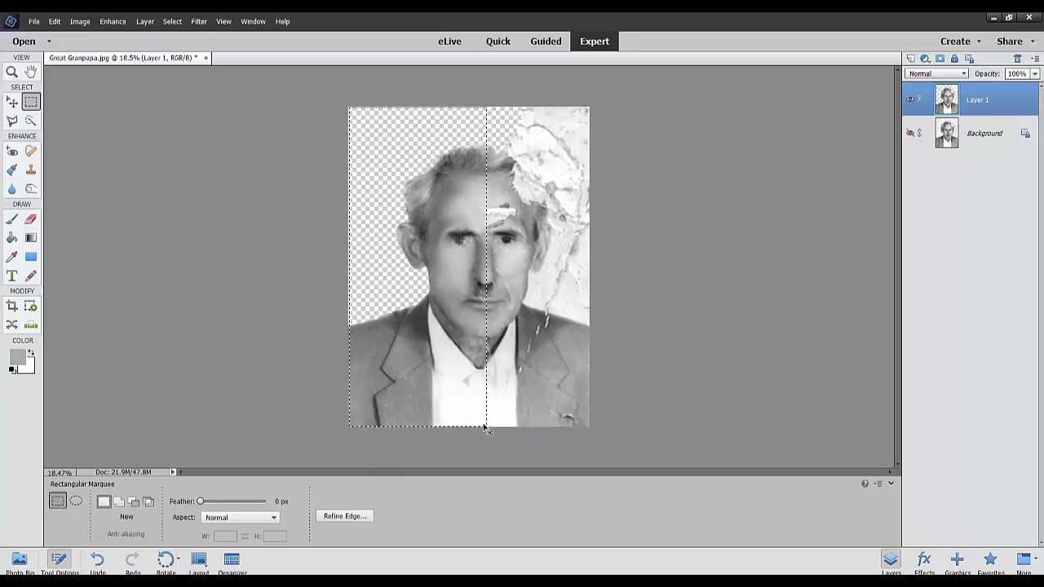
{"action": "key", "text": "ctrl+j"}
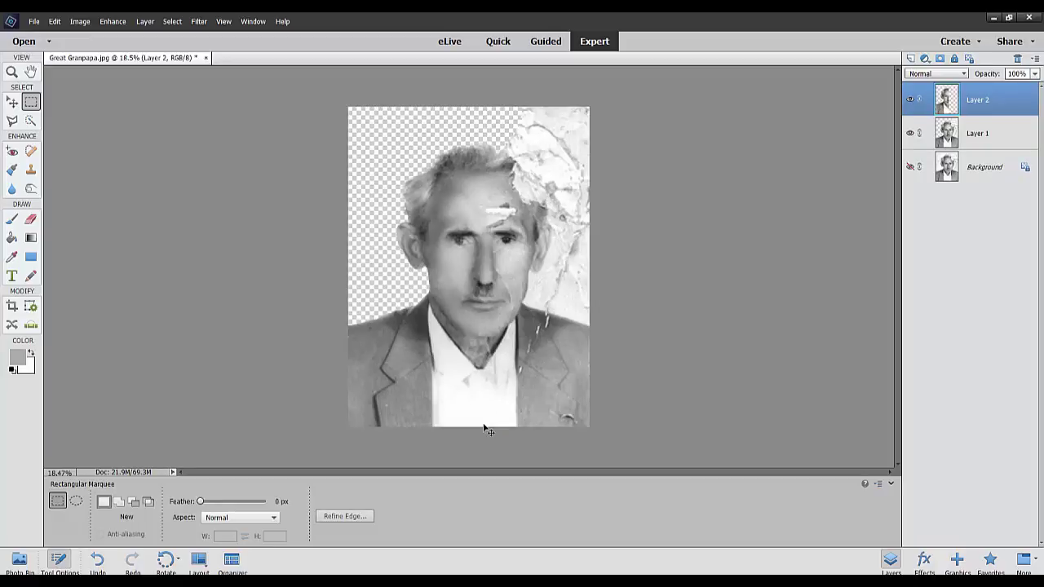
{"action": "key", "text": "ctrl+j"}
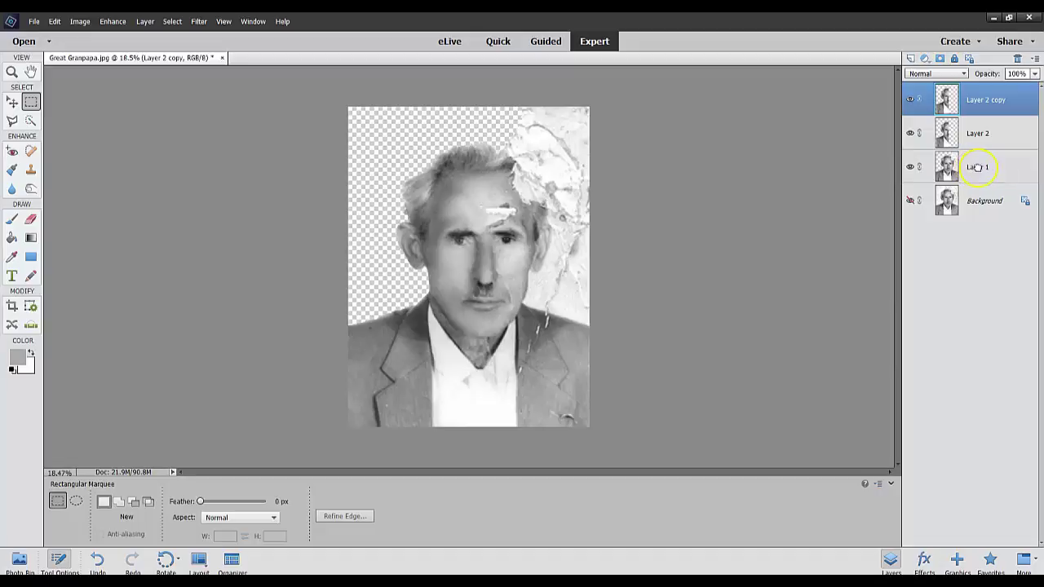
{"action": "left_click_drag", "start_coordinate": [977, 169], "coordinate": [1018, 59]}
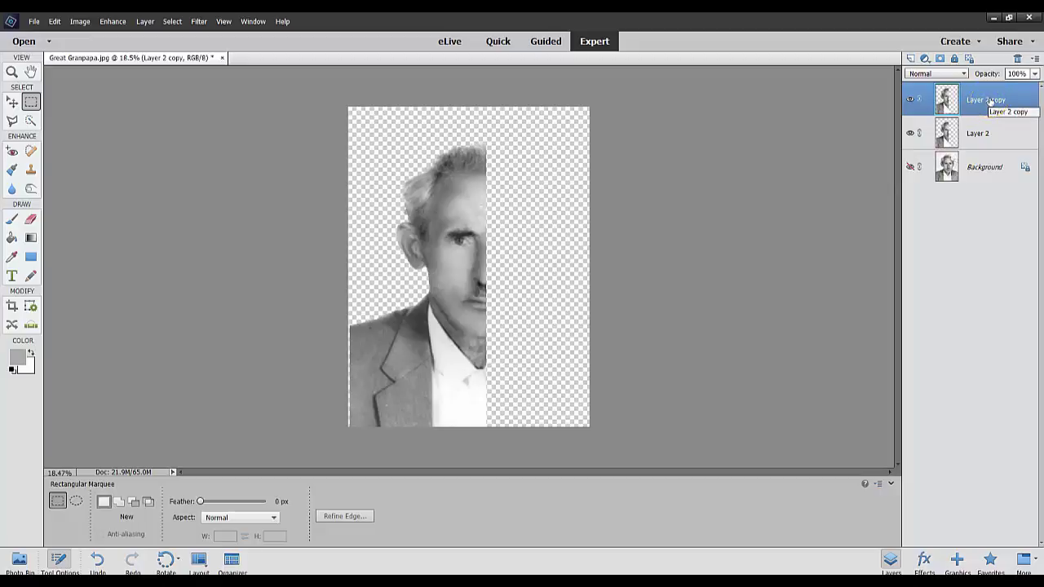
Mirror Layer 2 copy across the face's centre line at -75.68% width to form the right-hand half.
{"action": "left_click", "coordinate": [11, 102]}
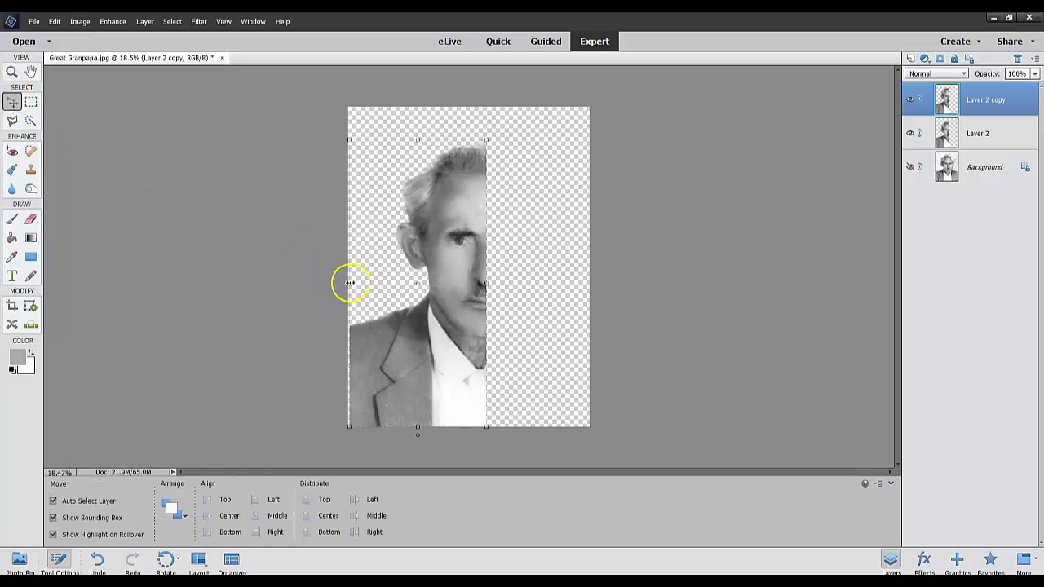
{"action": "left_click_drag", "start_coordinate": [350, 284], "coordinate": [589, 266]}
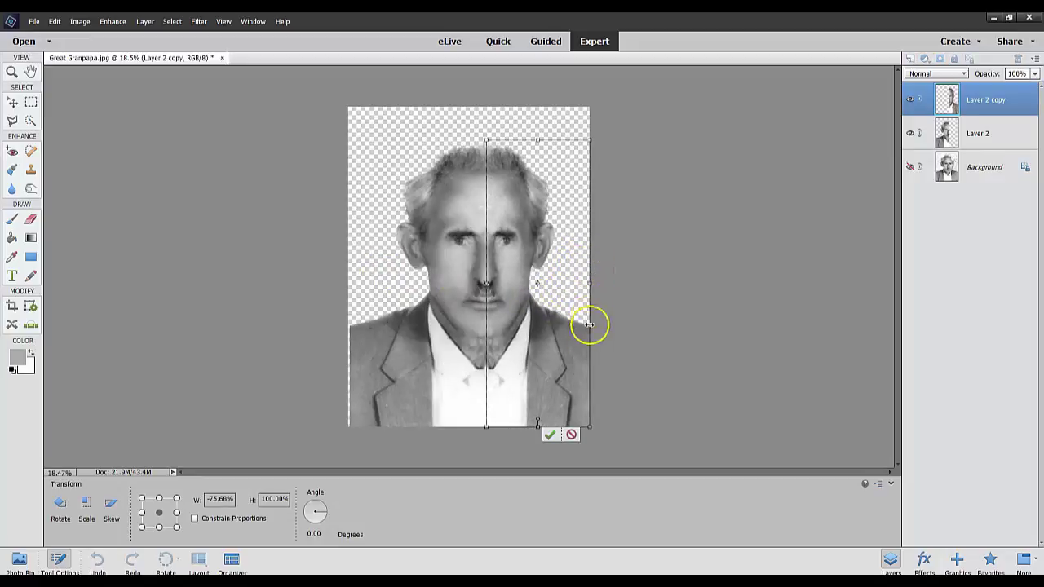
{"action": "left_click", "coordinate": [552, 436]}
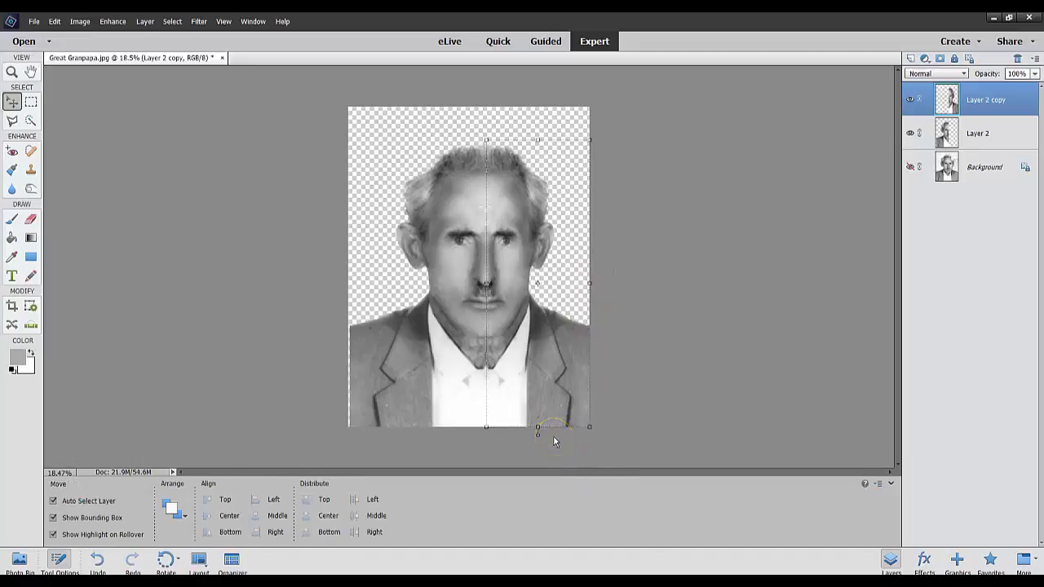
Merge Layer 2 and its mirrored copy into one layer, leaving the hidden Background separate.
{"action": "left_click", "coordinate": [703, 331]}
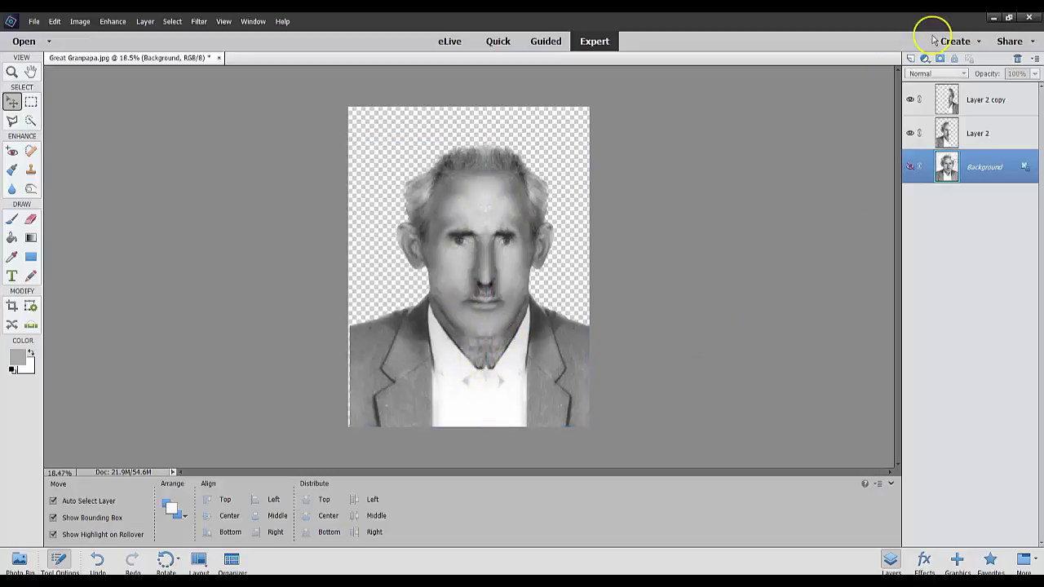
{"action": "left_click", "coordinate": [989, 99]}
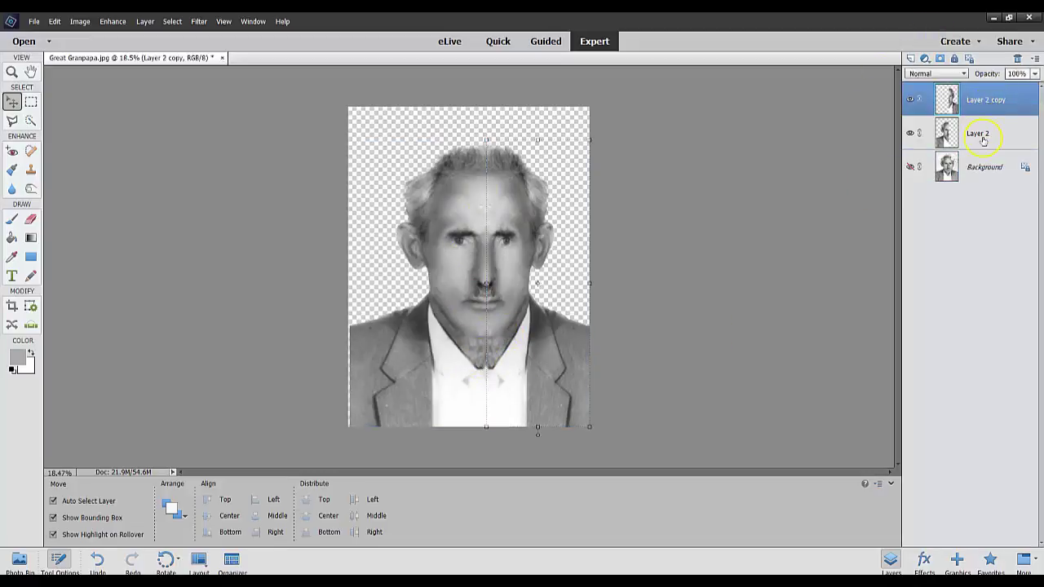
{"action": "left_click", "coordinate": [982, 133]}
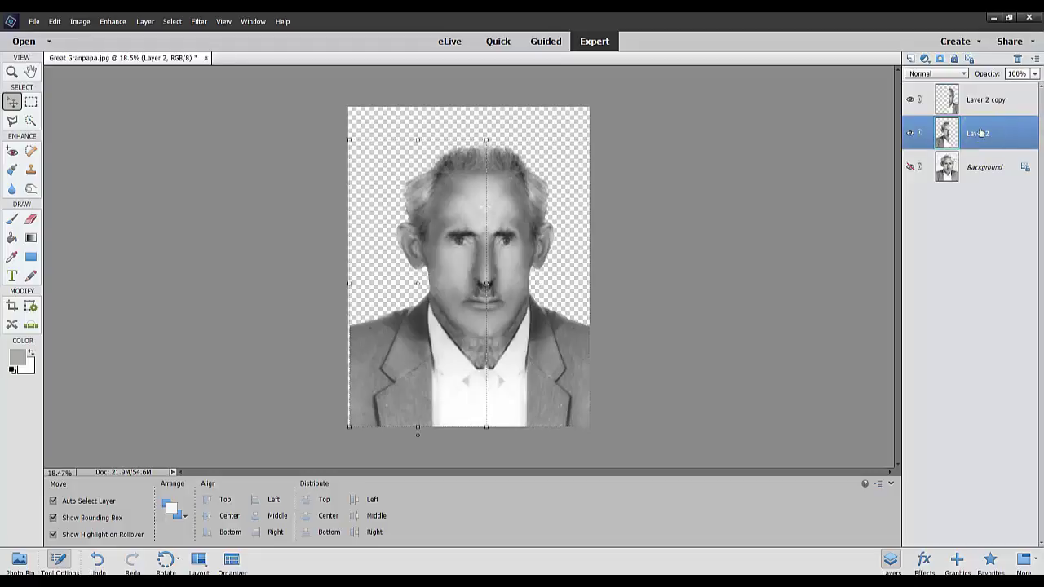
{"action": "left_click", "coordinate": [983, 98], "text": "ctrl"}
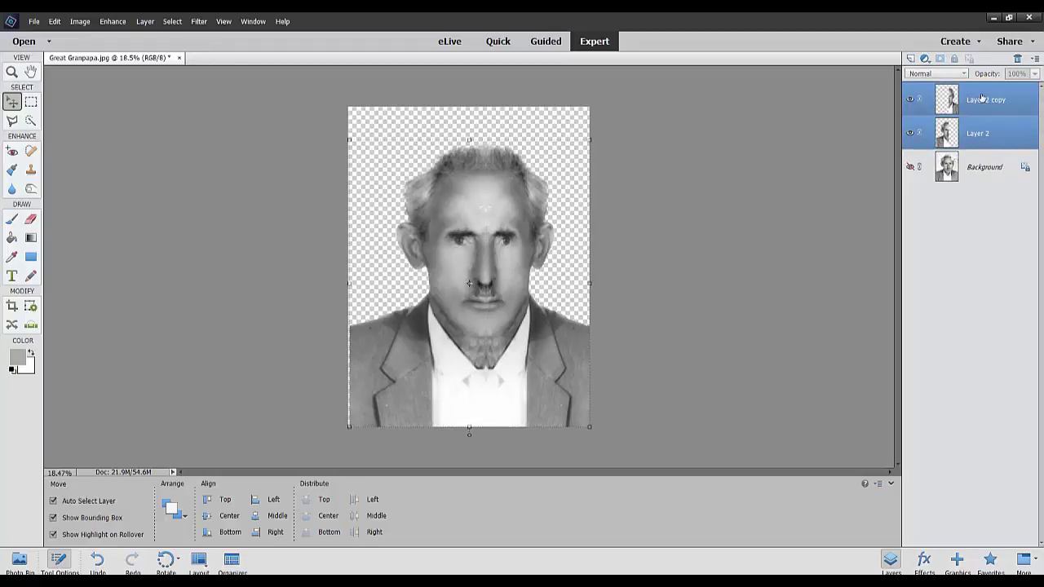
{"action": "right_click", "coordinate": [983, 98]}
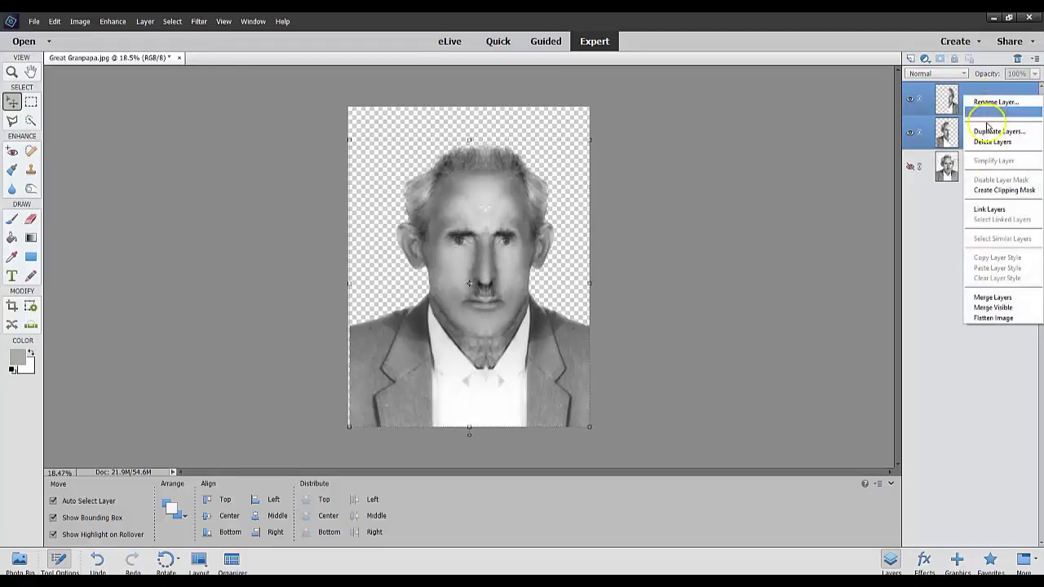
{"action": "left_click", "coordinate": [977, 309]}
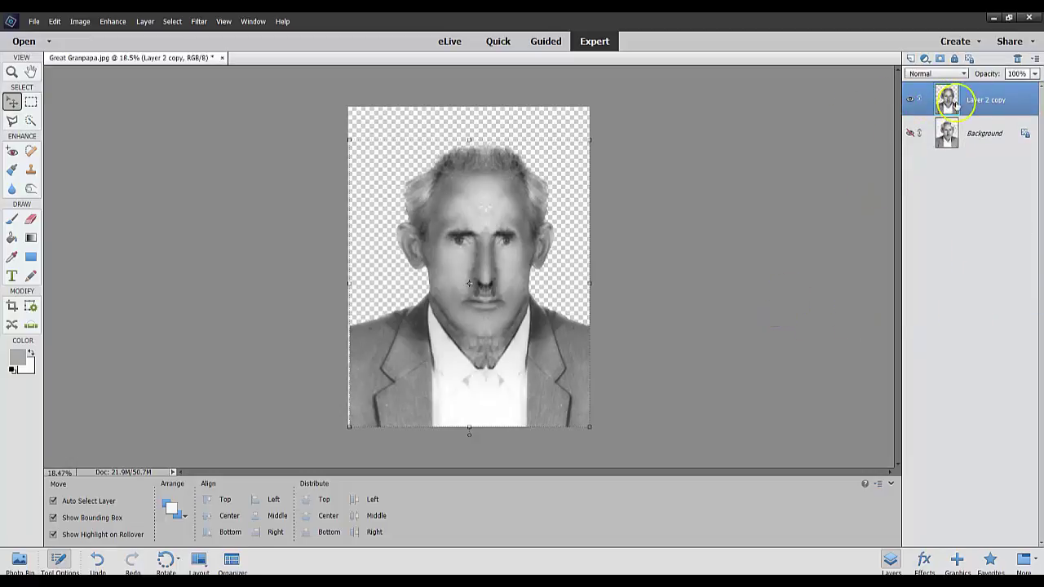
{"action": "key", "text": "alt+bracketleft"}
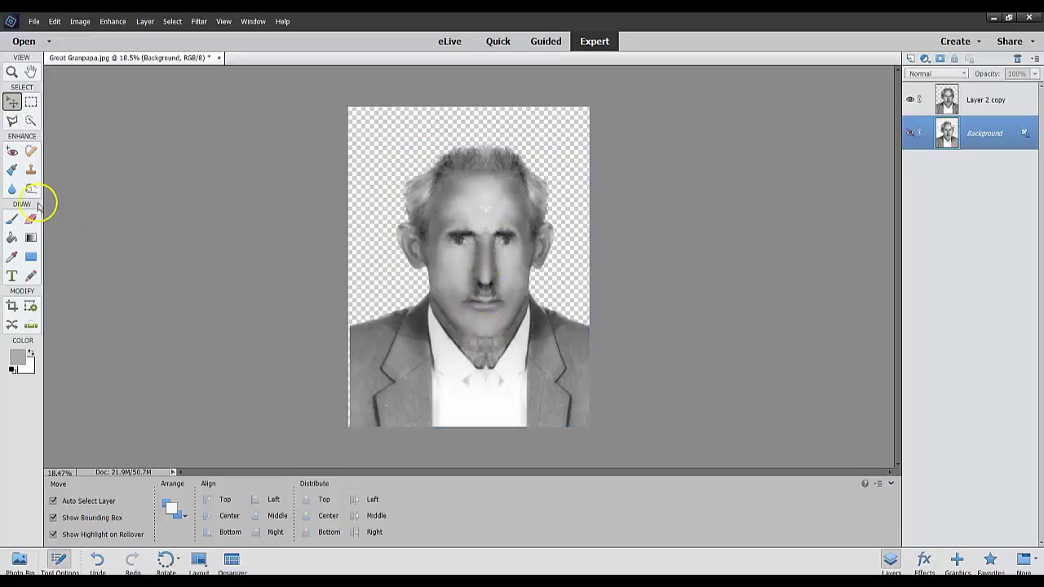
{"action": "left_click", "coordinate": [30, 152]}
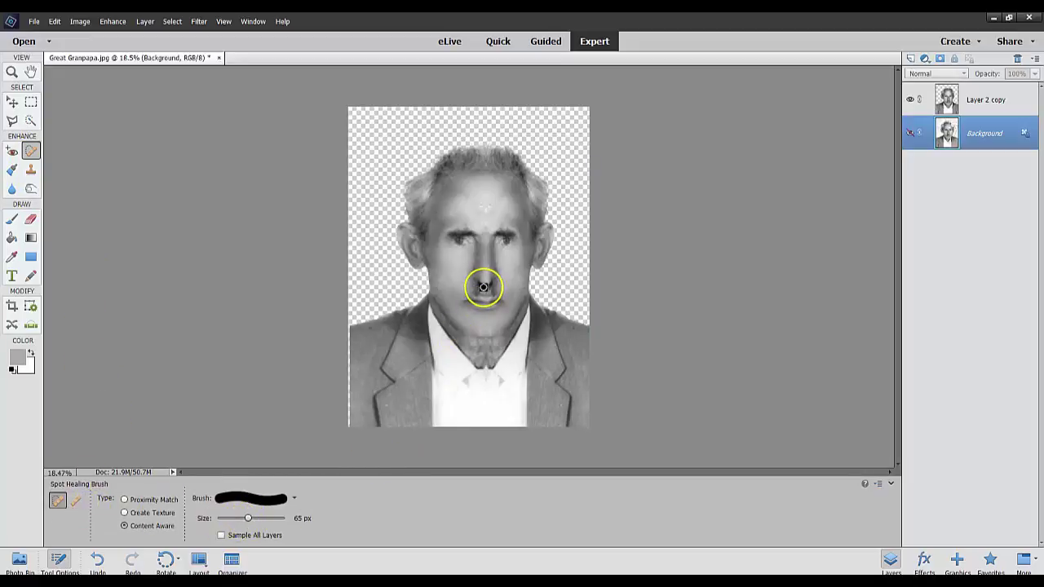
{"action": "left_click", "coordinate": [483, 214]}
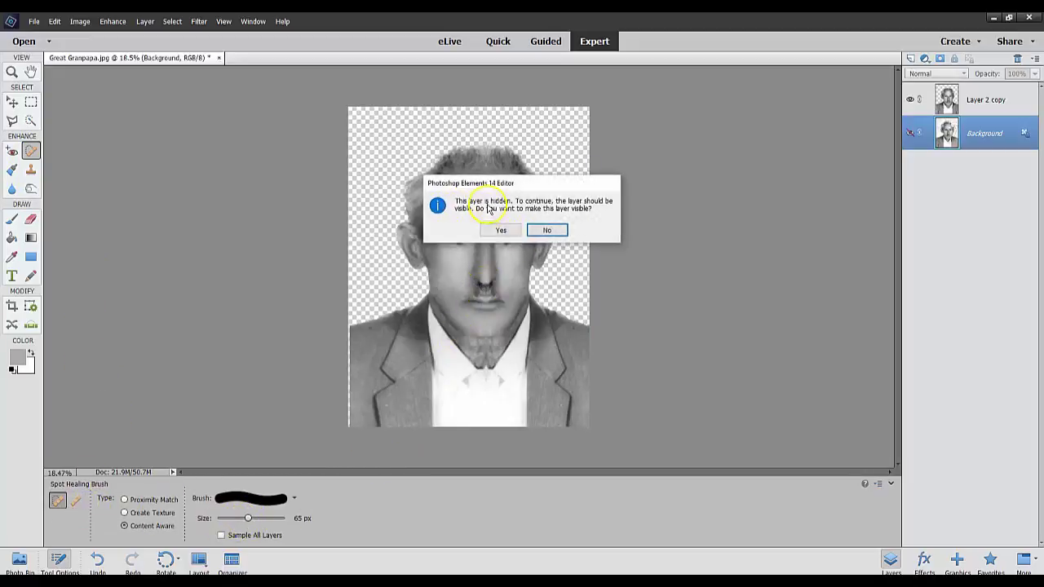
{"action": "left_click", "coordinate": [498, 231]}
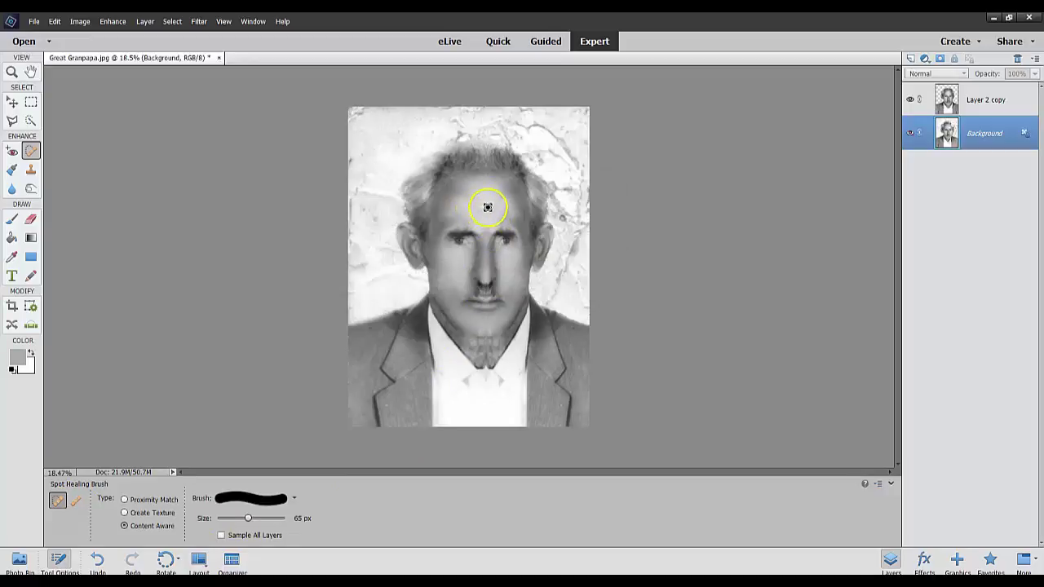
{"action": "left_click", "coordinate": [912, 133]}
Heal the mirror seam on Layer 2 copy at the forehead, chin, upper lip and neck with the 65 px Content Aware brush.
{"action": "left_click", "coordinate": [1000, 98]}
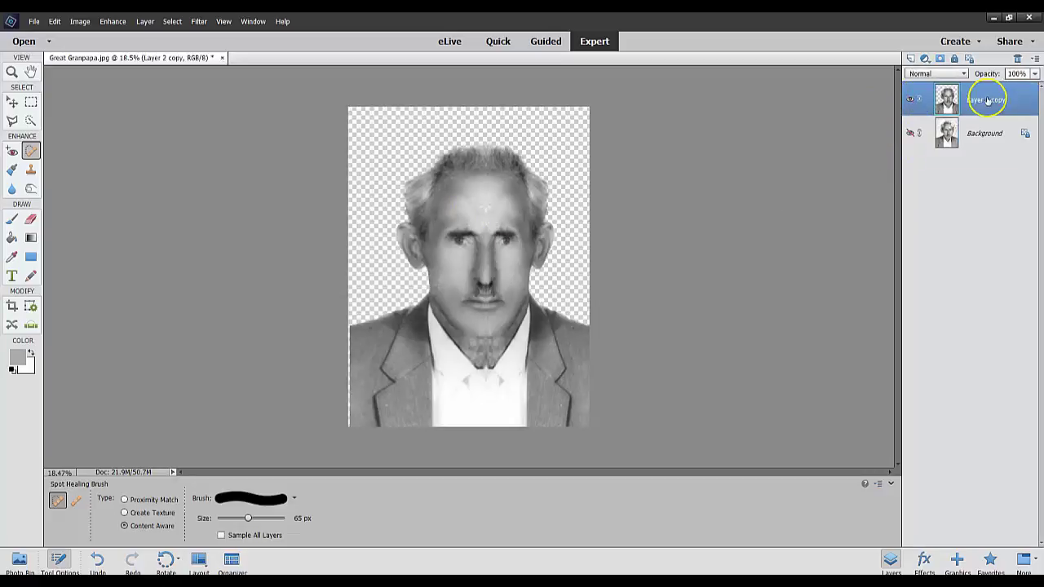
{"action": "mouse_move", "coordinate": [490, 215]}
{"action": "left_mouse_down"}
{"action": "mouse_move", "coordinate": [487, 196]}
{"action": "mouse_move", "coordinate": [486, 205]}
{"action": "left_mouse_up"}
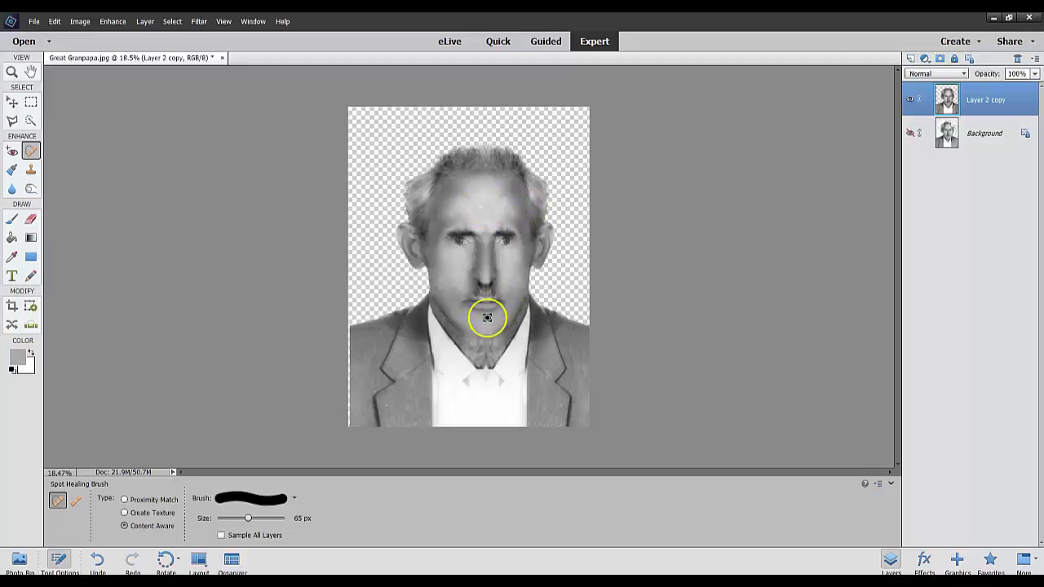
{"action": "left_click_drag", "start_coordinate": [482, 332], "coordinate": [488, 319]}
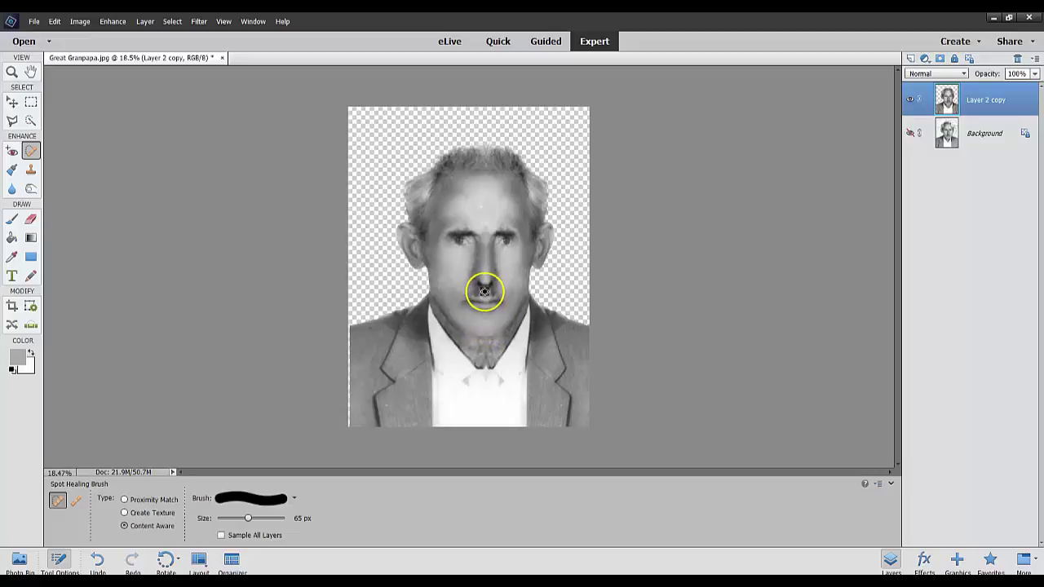
{"action": "mouse_move", "coordinate": [486, 295]}
{"action": "left_mouse_down"}
{"action": "mouse_move", "coordinate": [494, 293]}
{"action": "mouse_move", "coordinate": [473, 291]}
{"action": "mouse_move", "coordinate": [484, 292]}
{"action": "left_mouse_up"}
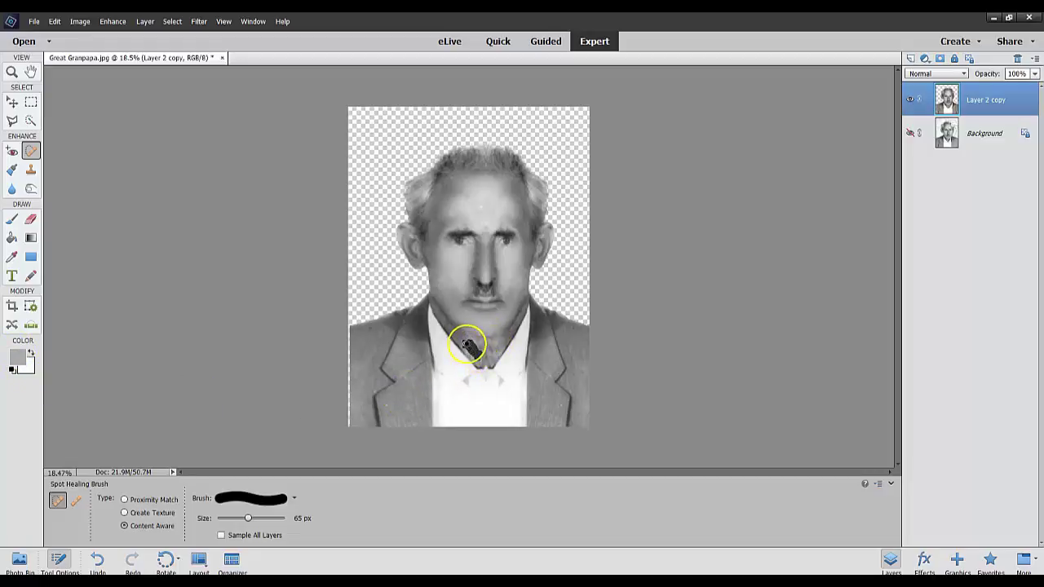
{"action": "mouse_move", "coordinate": [453, 335]}
{"action": "left_mouse_down"}
{"action": "mouse_move", "coordinate": [443, 303]}
{"action": "mouse_move", "coordinate": [442, 320]}
{"action": "mouse_move", "coordinate": [443, 302]}
{"action": "mouse_move", "coordinate": [499, 360]}
{"action": "left_mouse_up"}
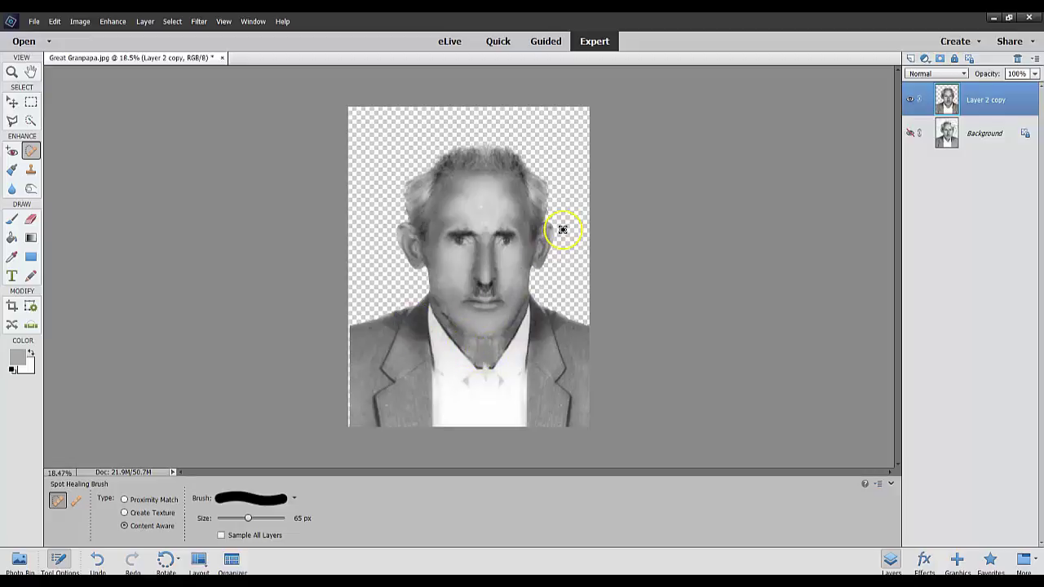
Compare the mirrored portrait with the original Background layer and revert the photo to its last saved version.
{"action": "left_click", "coordinate": [911, 134]}
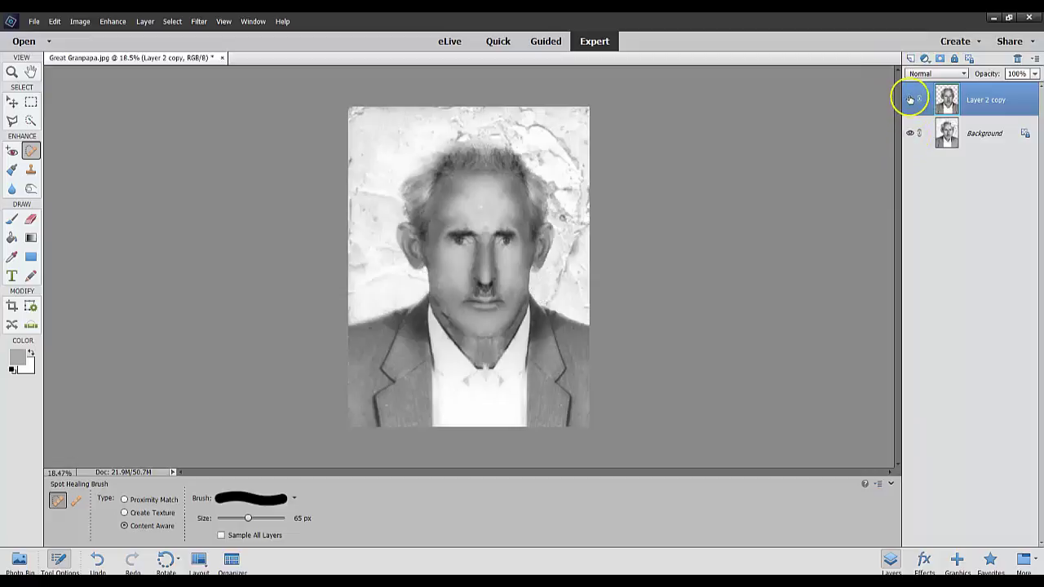
{"action": "left_click", "coordinate": [911, 100]}
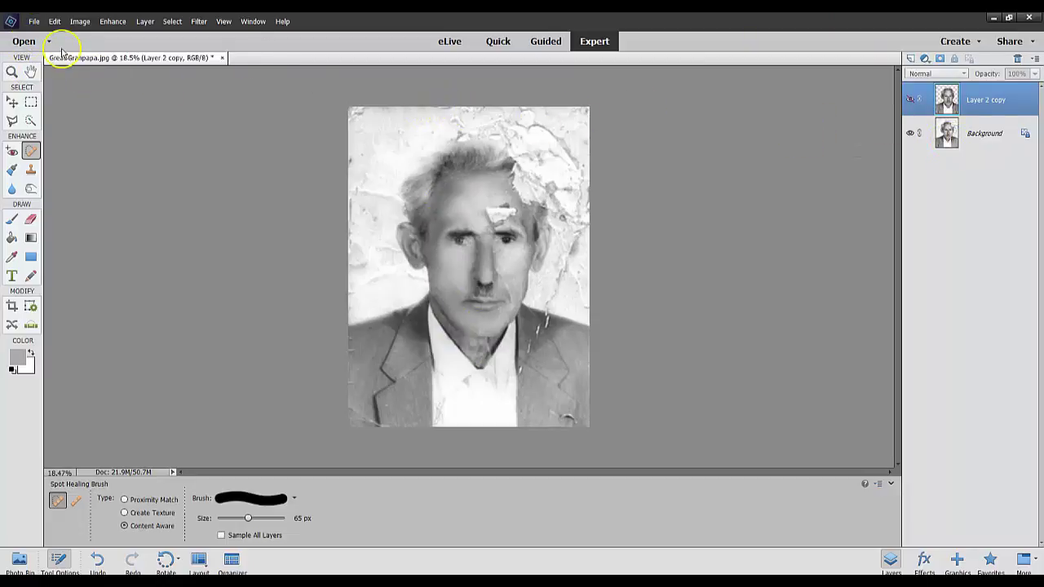
{"action": "left_click", "coordinate": [53, 22]}
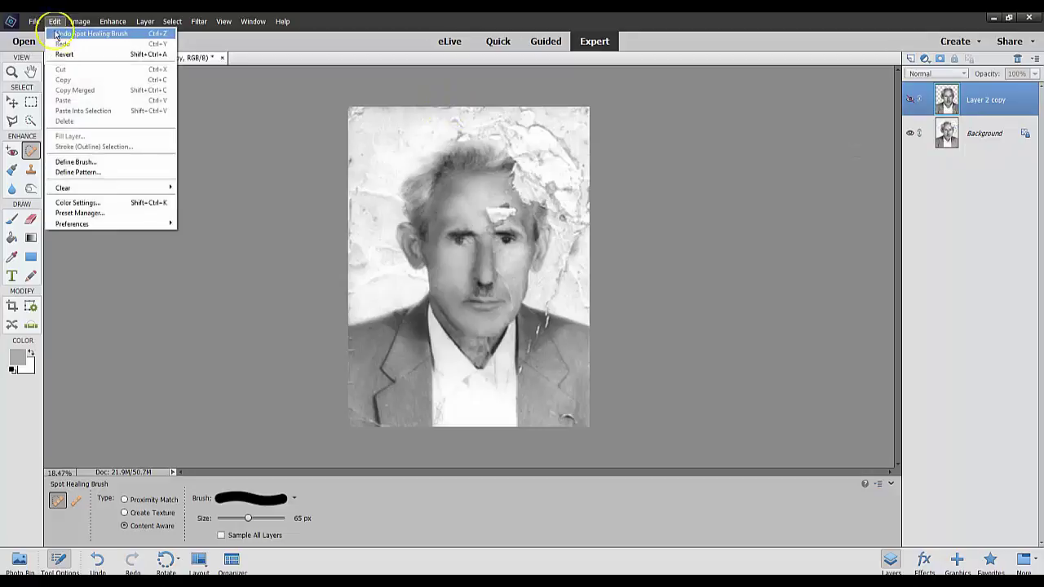
{"action": "left_click", "coordinate": [60, 55]}
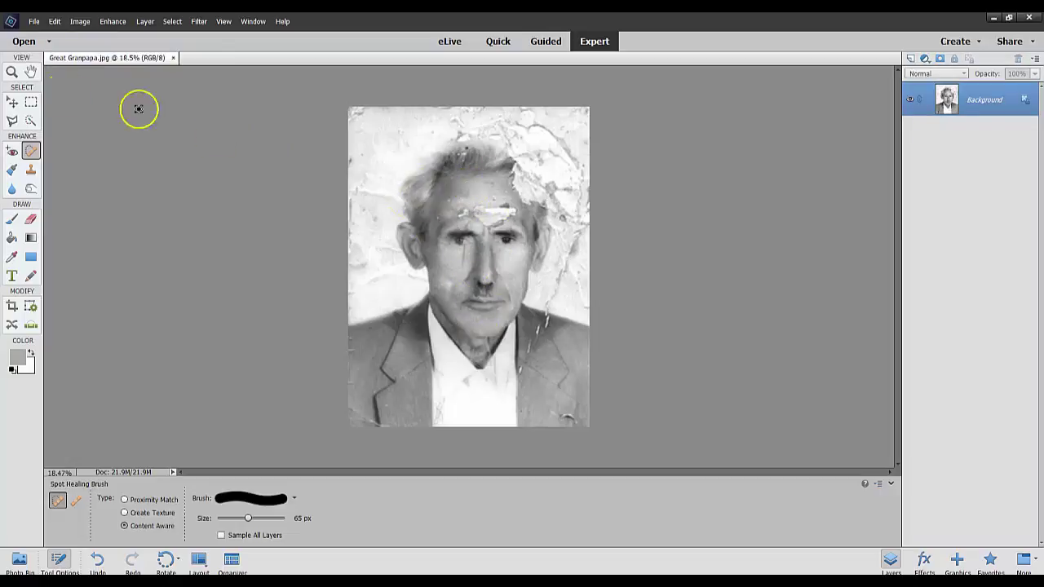
Undo the revert, hide the Background layer and show the mirrored portrait on Layer 2 copy.
{"action": "left_click", "coordinate": [55, 21]}
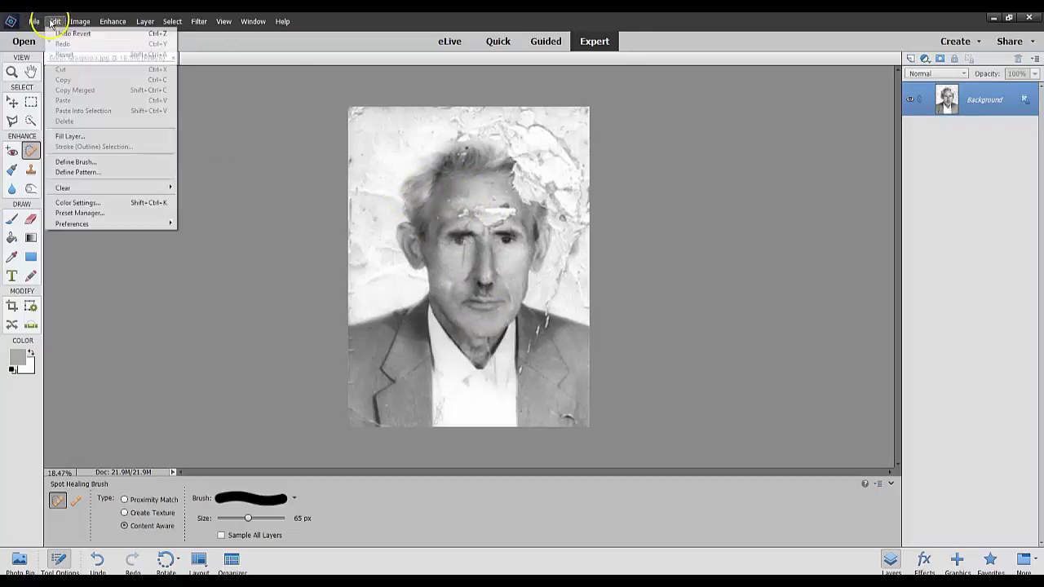
{"action": "left_click", "coordinate": [65, 34]}
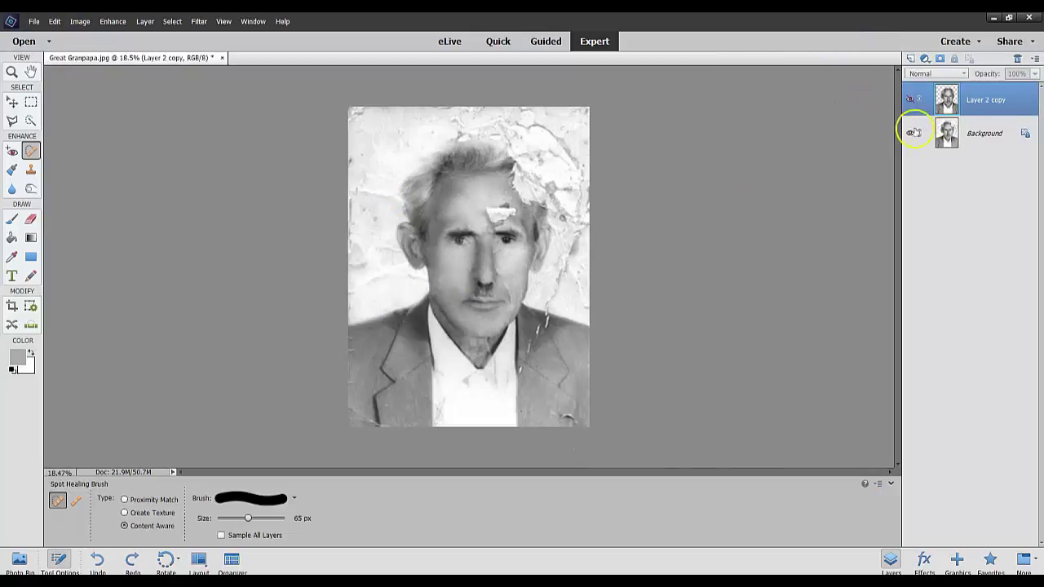
{"action": "left_click", "coordinate": [910, 133]}
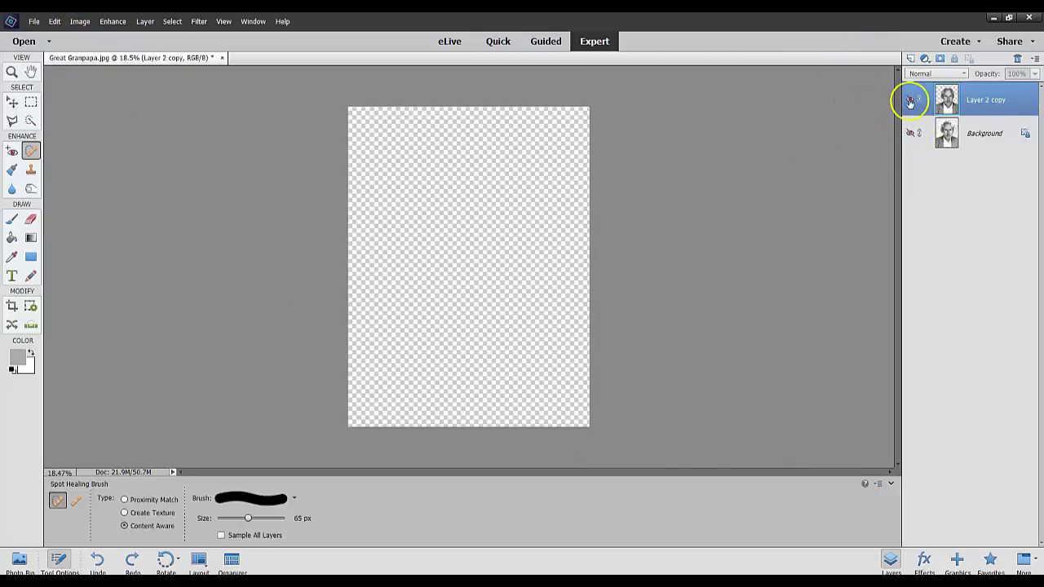
{"action": "left_click", "coordinate": [911, 99]}
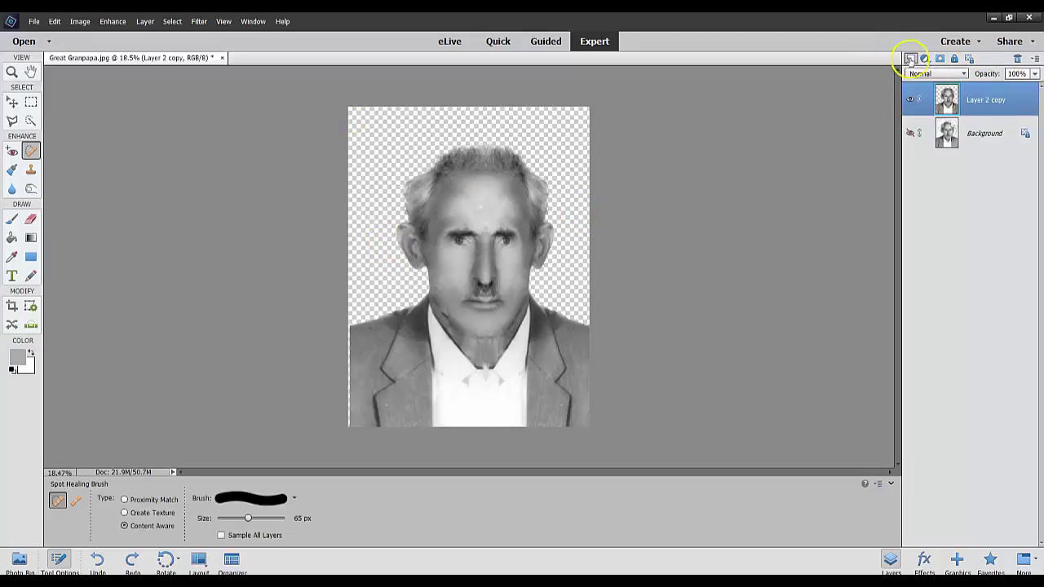
Add a new layer above Layer 2 copy, hide the portrait, and fill the new layer with grey 928e8e.
{"action": "left_click", "coordinate": [908, 59]}
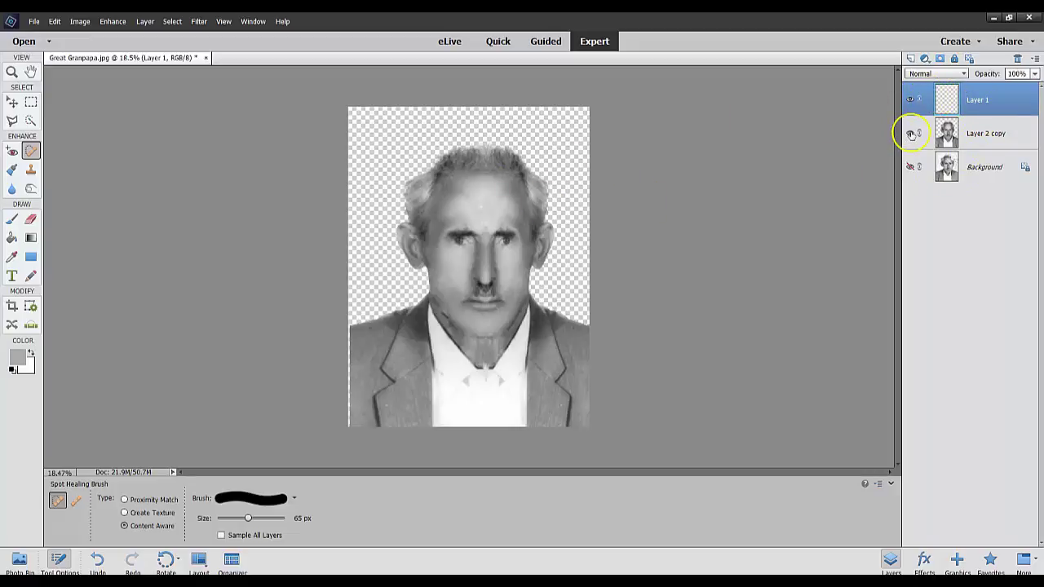
{"action": "left_click", "coordinate": [912, 133]}
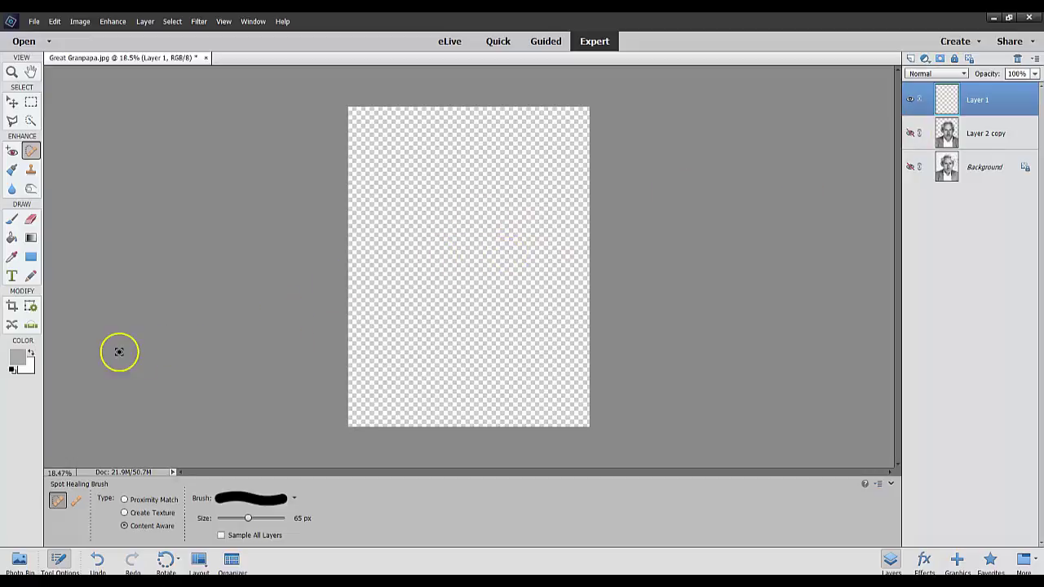
{"action": "left_click", "coordinate": [18, 362]}
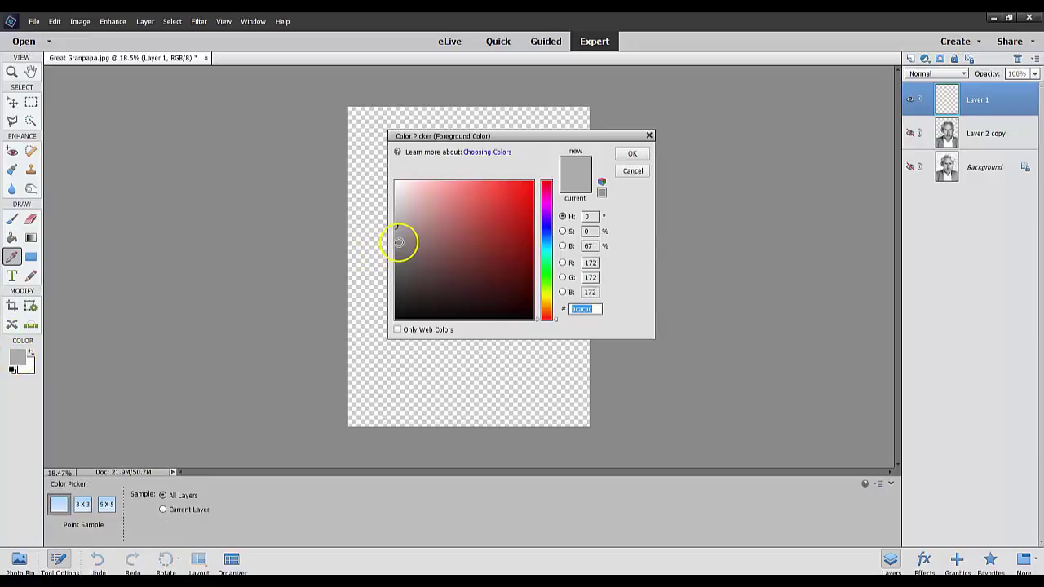
{"action": "left_click", "coordinate": [398, 239]}
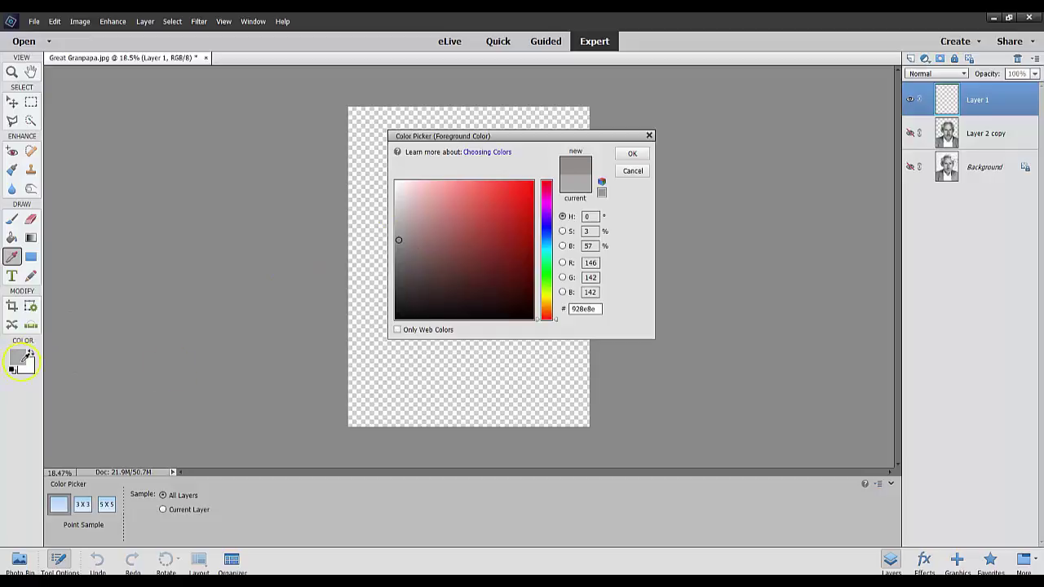
{"action": "left_click", "coordinate": [633, 154]}
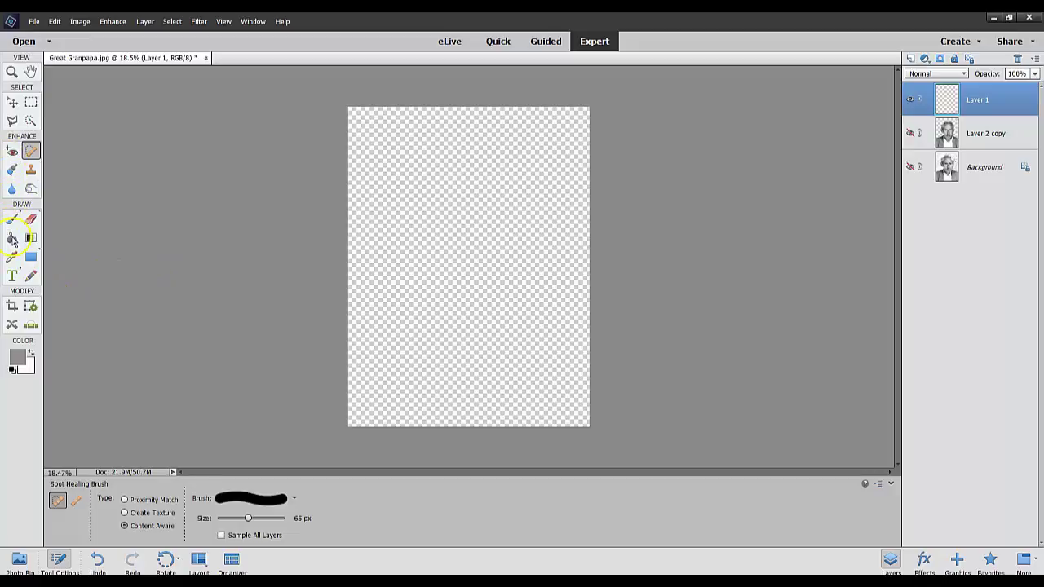
{"action": "left_click", "coordinate": [12, 238]}
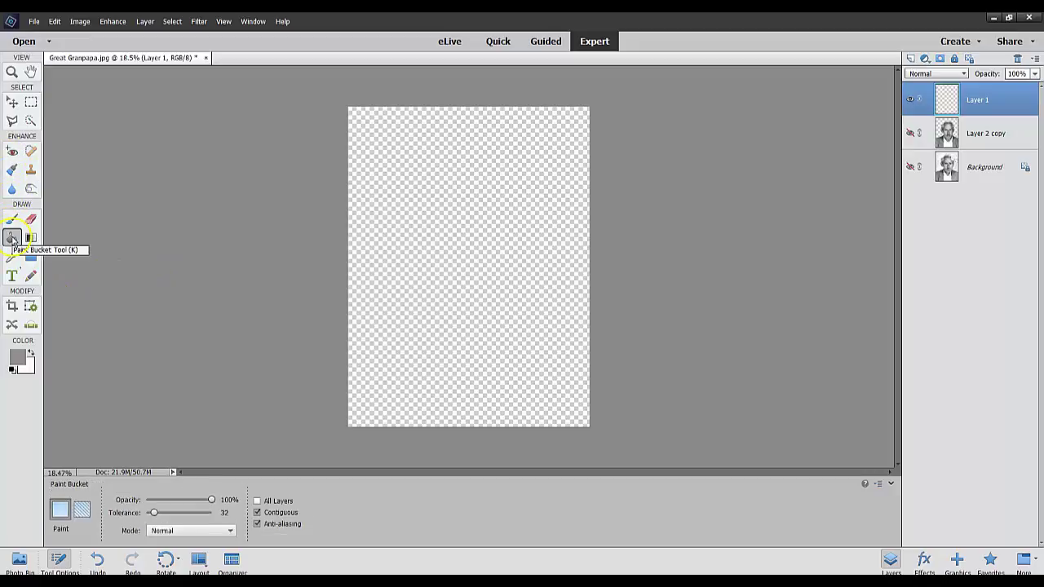
{"action": "left_click", "coordinate": [407, 218]}
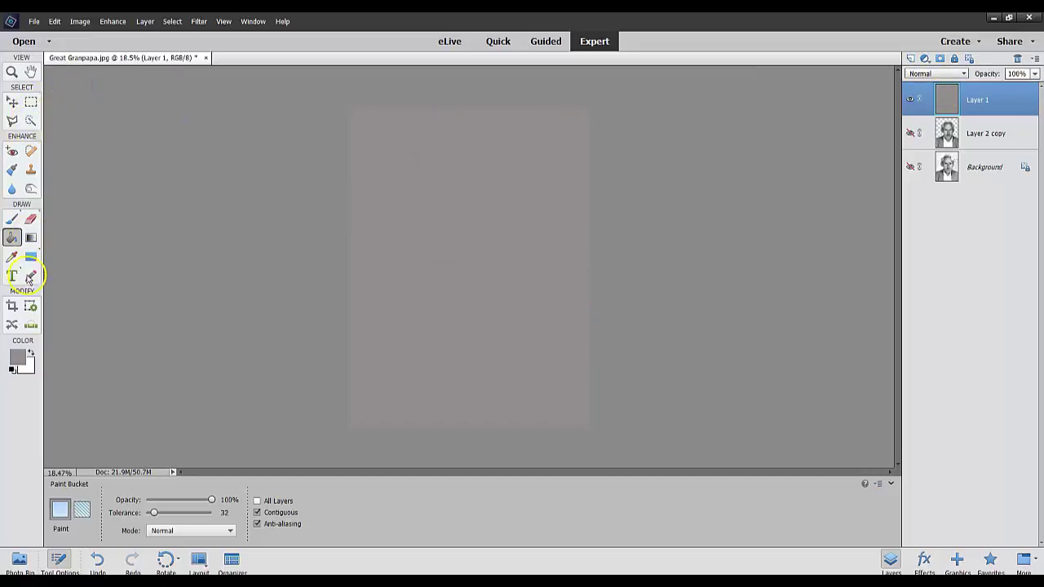
Cover Layer 1 with a reversed black-and-white radial gradient from top centre to bottom edge, and place it beneath the visible Layer 2 copy.
{"action": "left_click", "coordinate": [31, 238]}
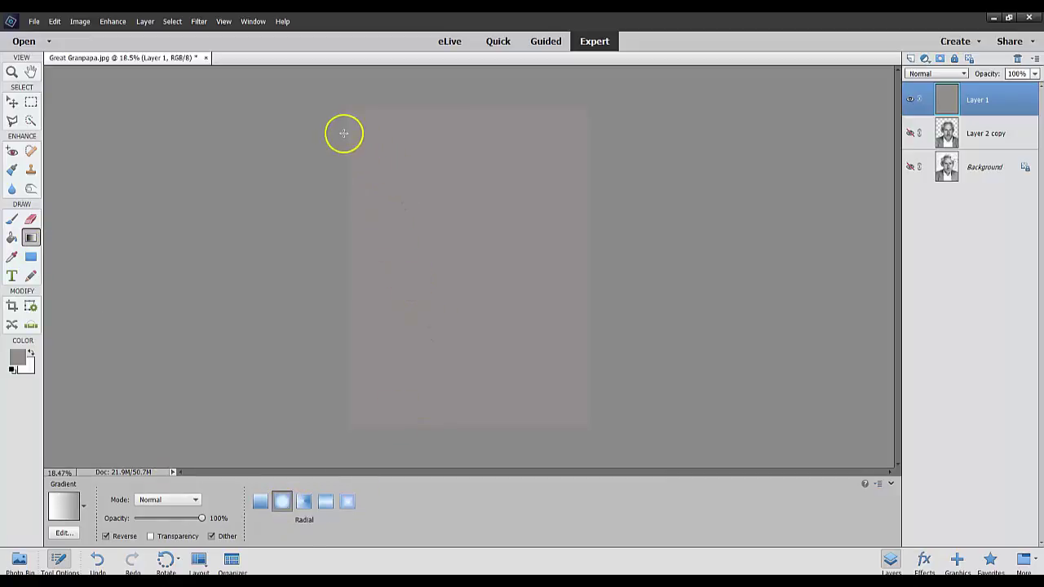
{"action": "left_click_drag", "start_coordinate": [347, 107], "coordinate": [460, 270]}
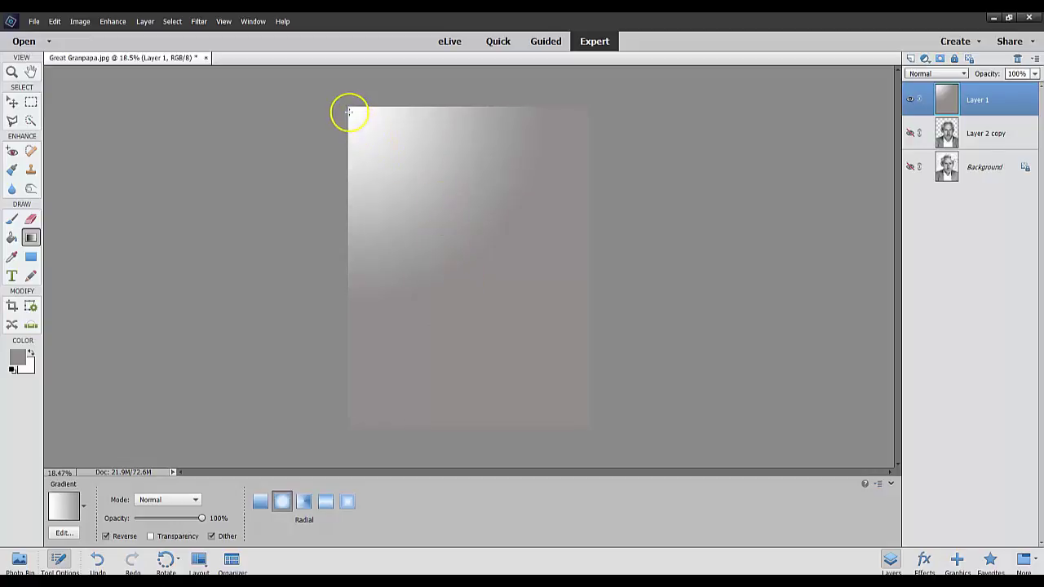
{"action": "left_click", "coordinate": [84, 507]}
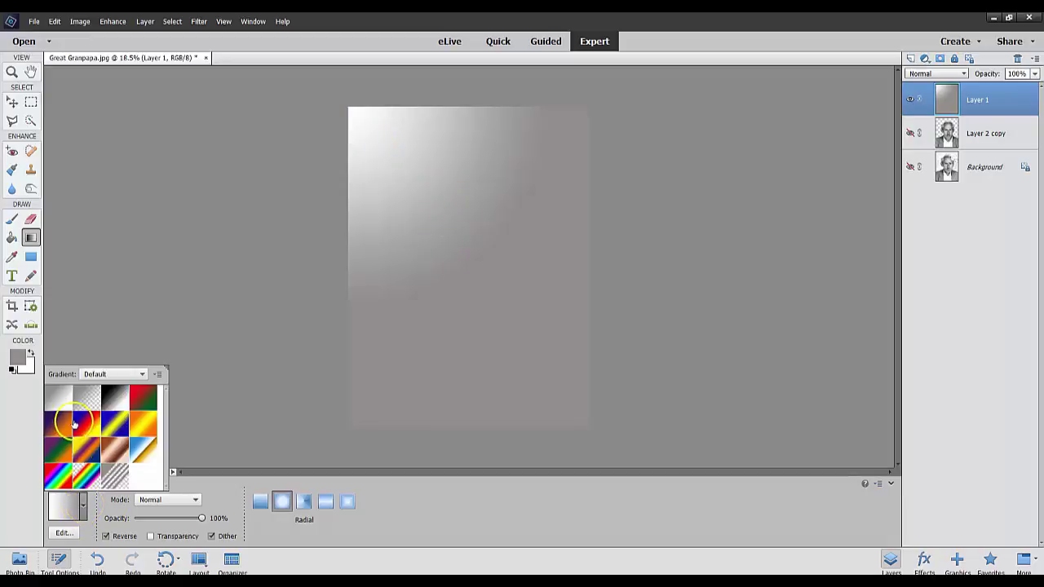
{"action": "left_click", "coordinate": [117, 402]}
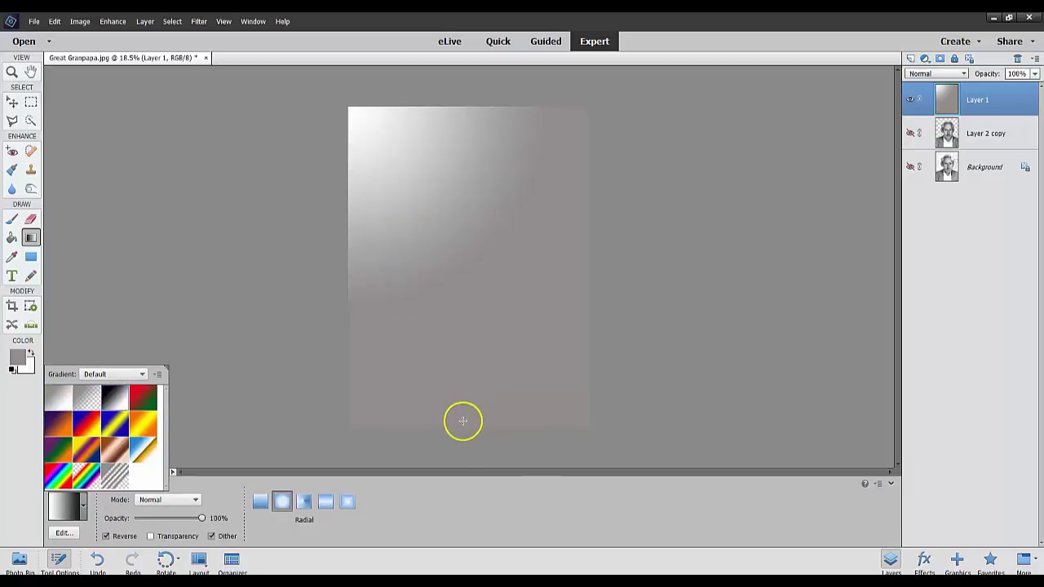
{"action": "mouse_move", "coordinate": [459, 426]}
{"action": "left_mouse_down"}
{"action": "mouse_move", "coordinate": [480, 239]}
{"action": "mouse_move", "coordinate": [462, 112]}
{"action": "left_mouse_up"}
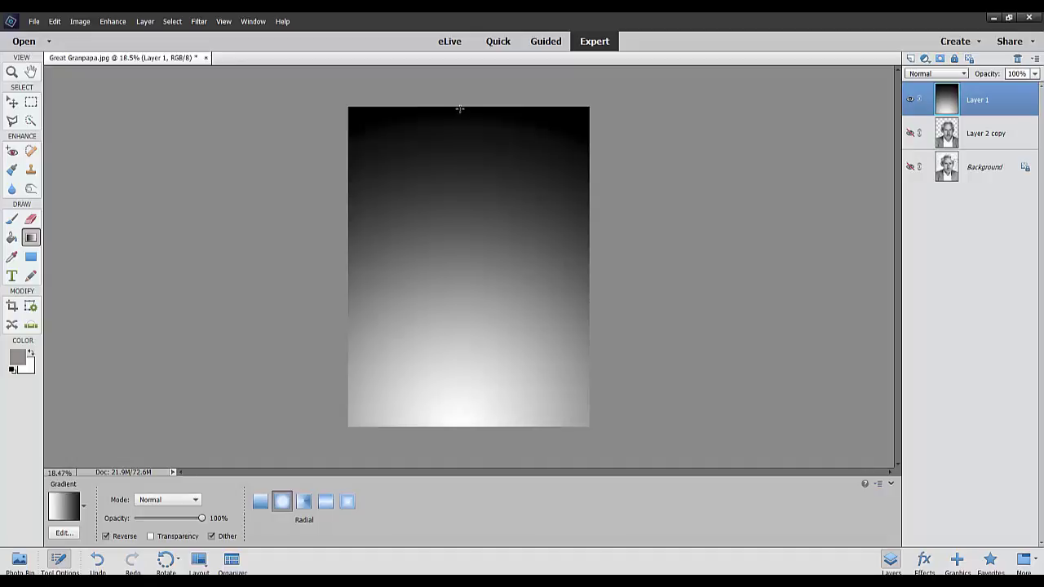
{"action": "left_click_drag", "start_coordinate": [460, 109], "coordinate": [461, 427]}
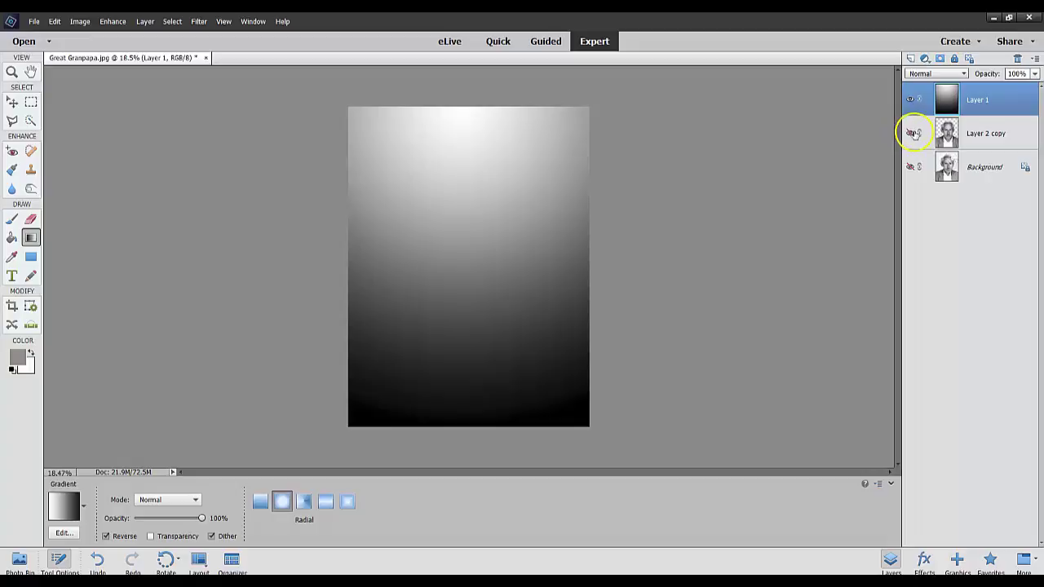
{"action": "left_click_drag", "start_coordinate": [946, 100], "coordinate": [950, 137]}
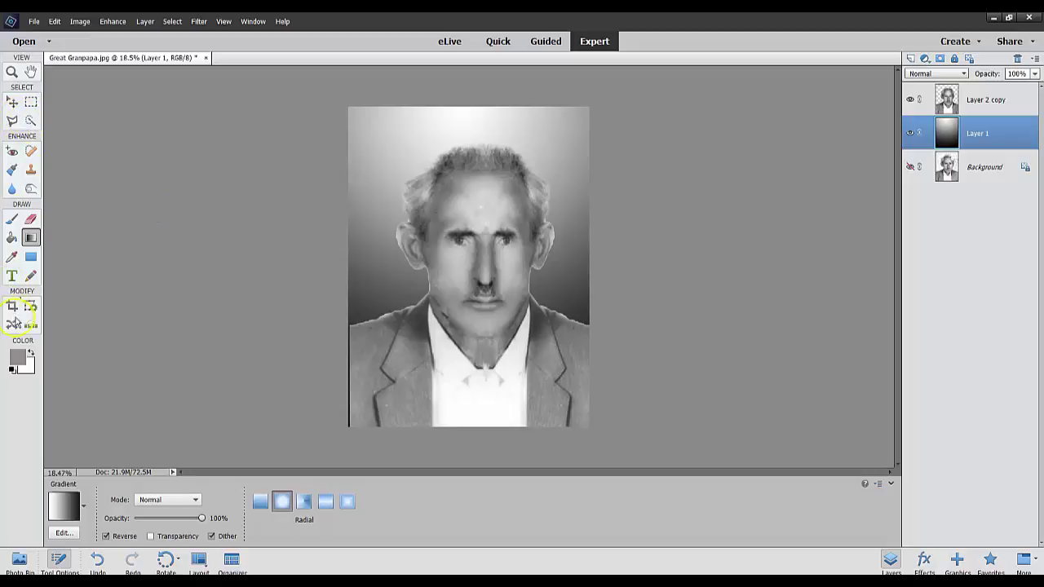
Crop the picture to a 4 x 6 in portrait frame around the man's head and shoulders.
{"action": "left_click", "coordinate": [11, 307]}
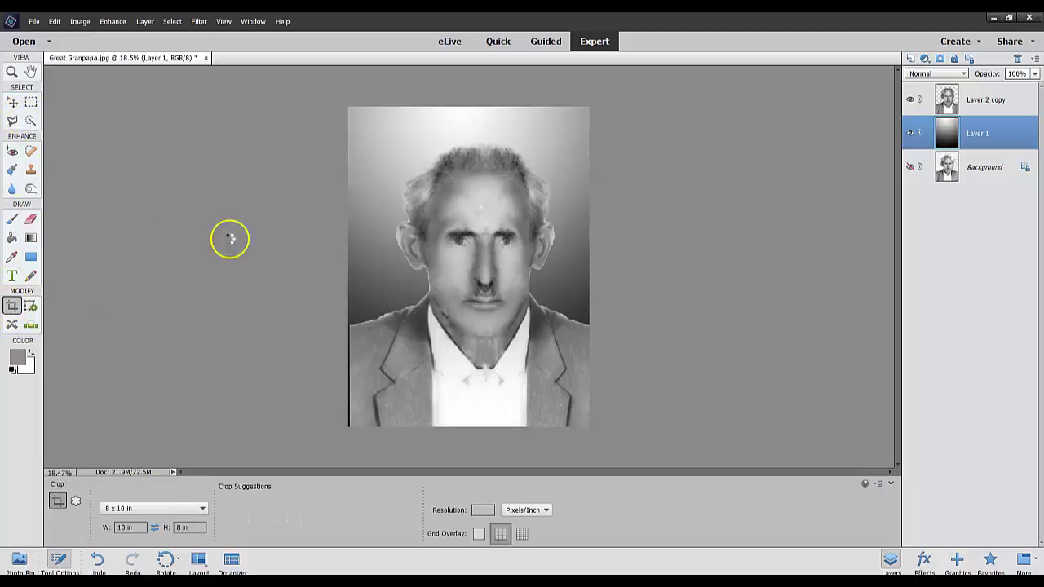
{"action": "left_click", "coordinate": [362, 128]}
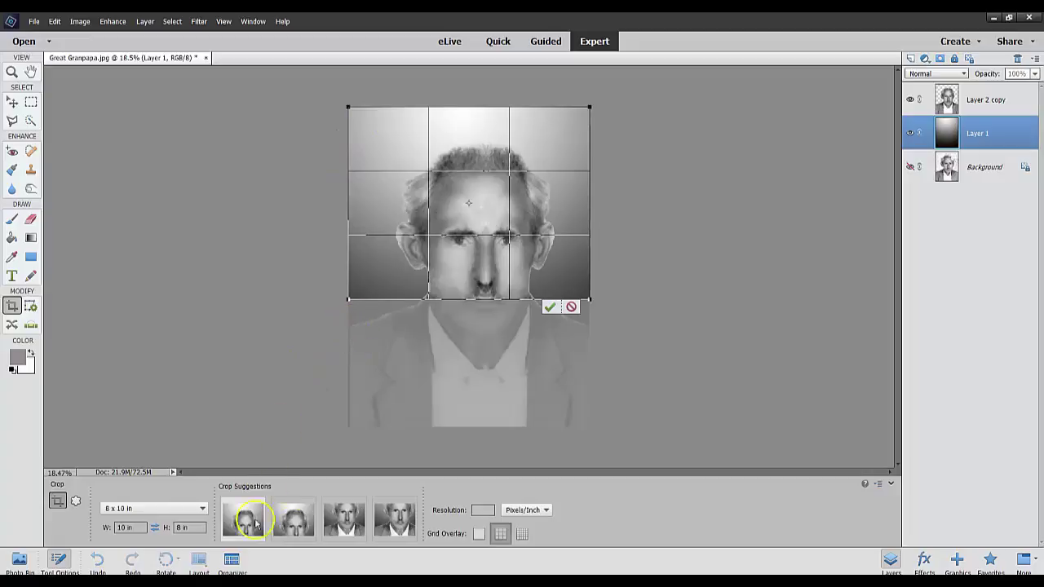
{"action": "left_click", "coordinate": [202, 508]}
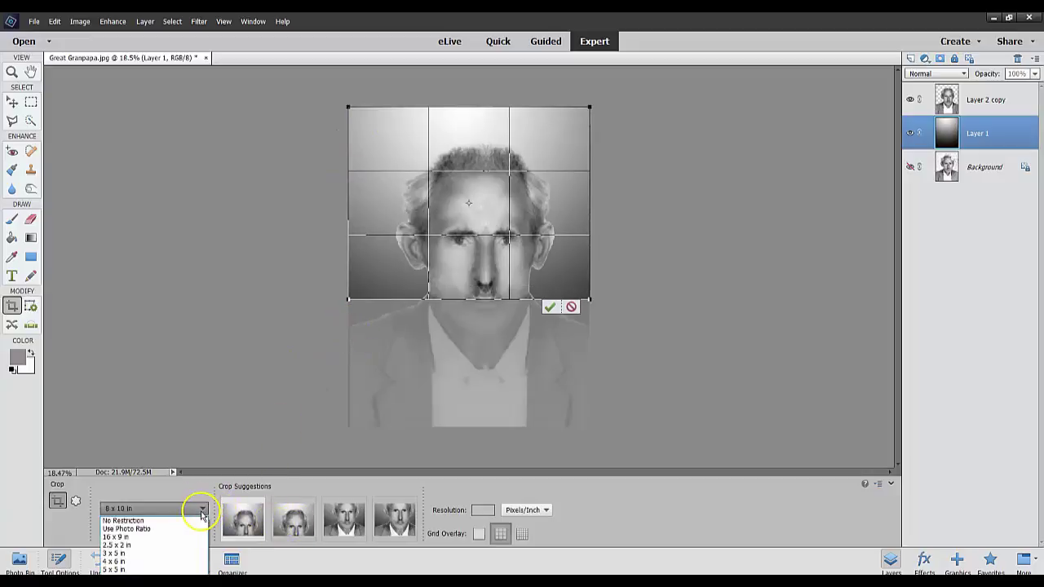
{"action": "left_click", "coordinate": [159, 563]}
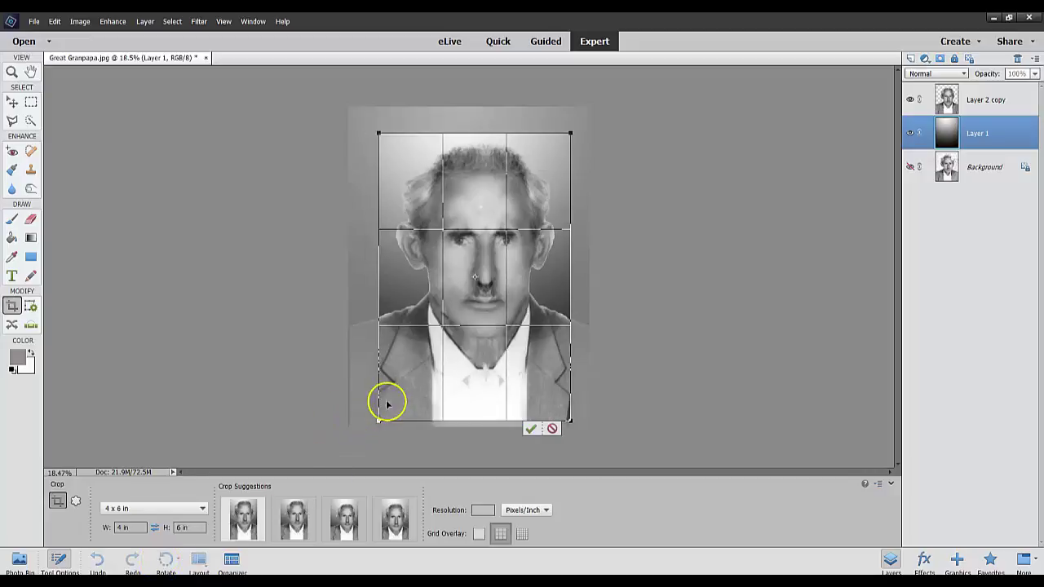
{"action": "double_click", "coordinate": [471, 376]}
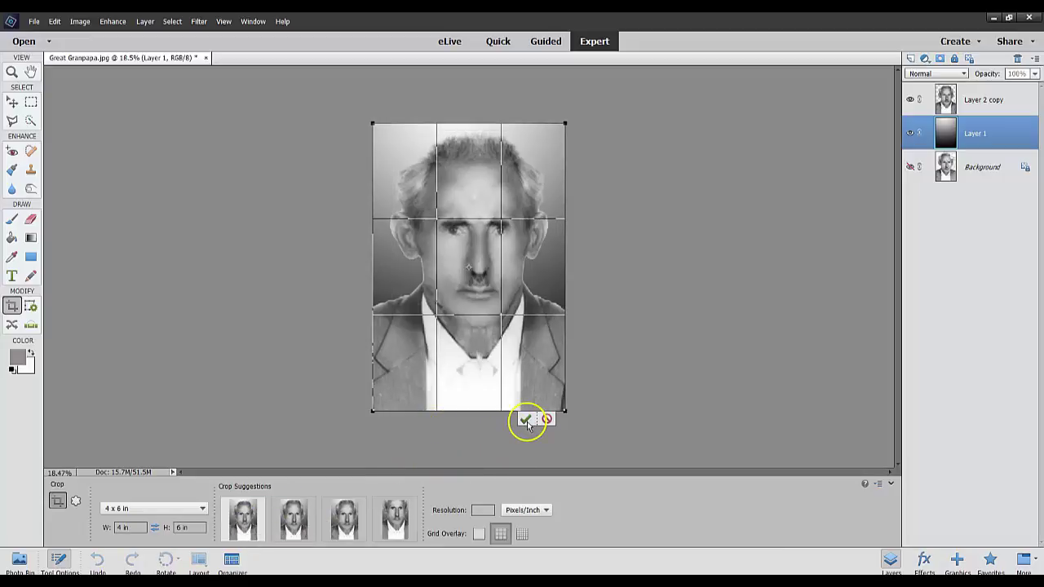
{"action": "left_click", "coordinate": [526, 420]}
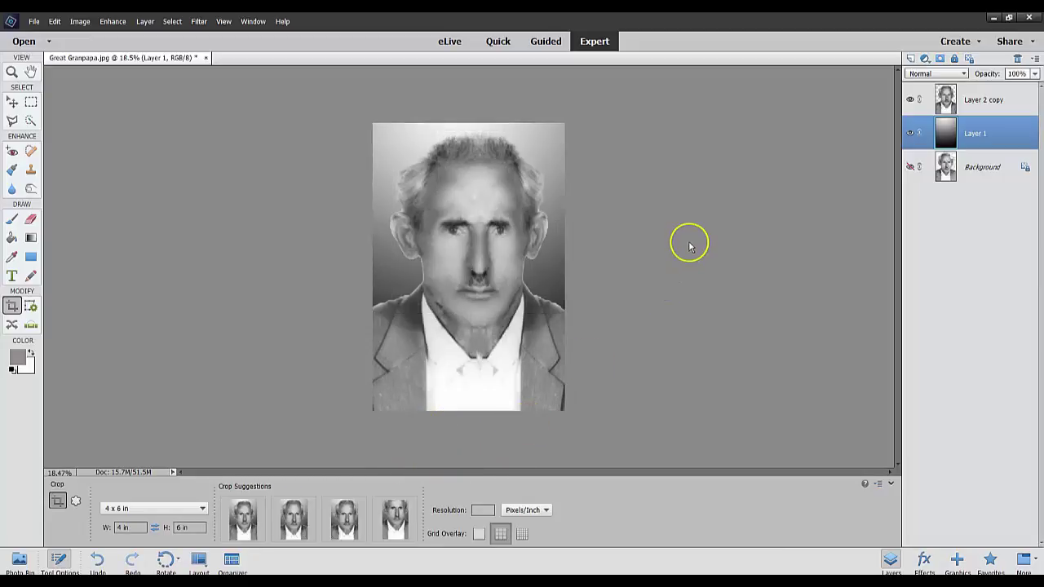